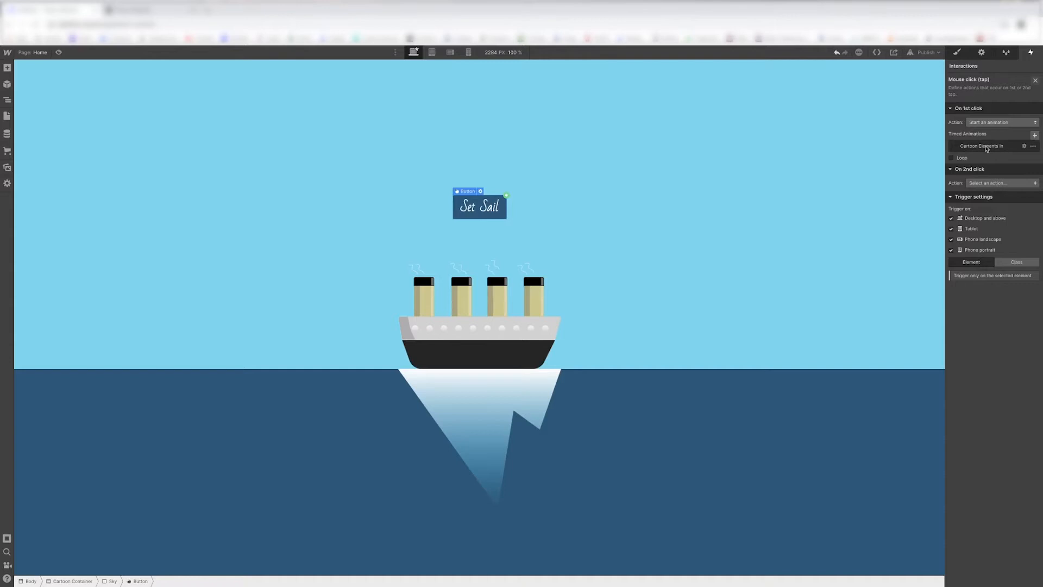
Step: Add a new timed animation to the button's first click and give it a name beginning with "Set Sail Button"
{"action": "left_click", "coordinate": [1034, 135]}
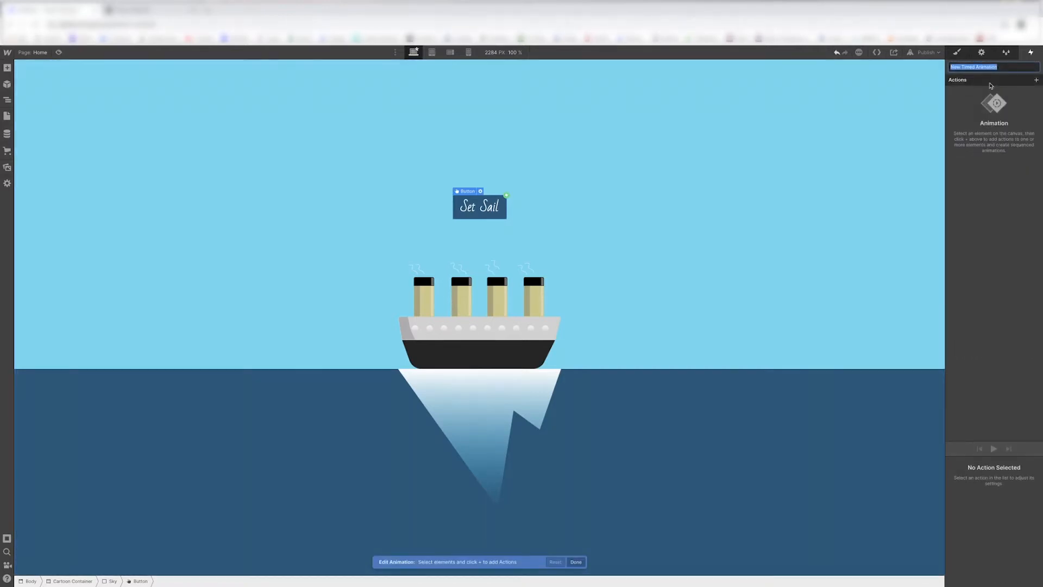
{"action": "type", "text": "S"}
{"action": "key", "text": "Return"}
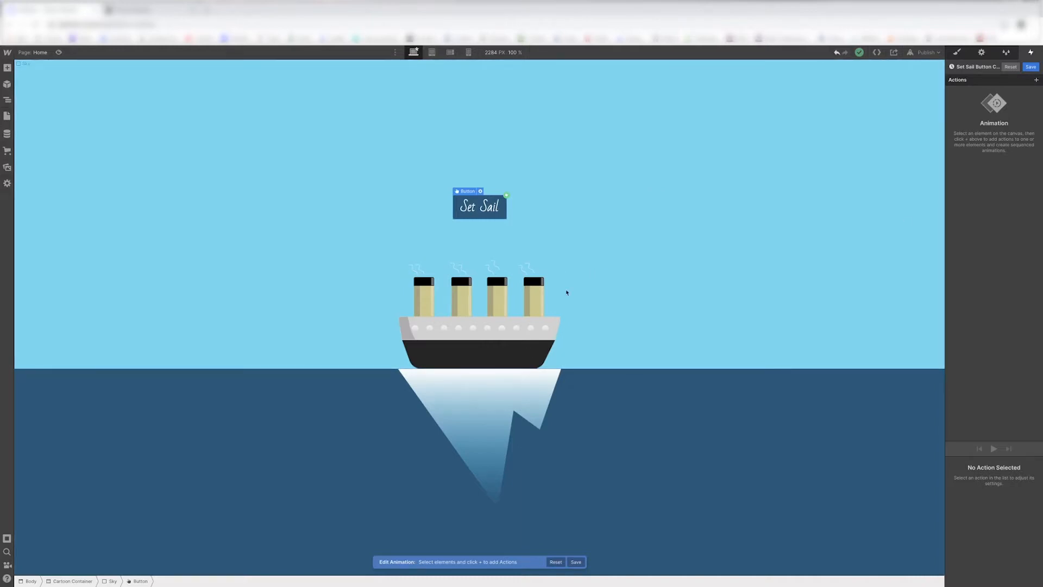
Step: Add a Move action for the Titanic as its initial state, with X, Y and Z set to 0 px
{"action": "left_click", "coordinate": [542, 348]}
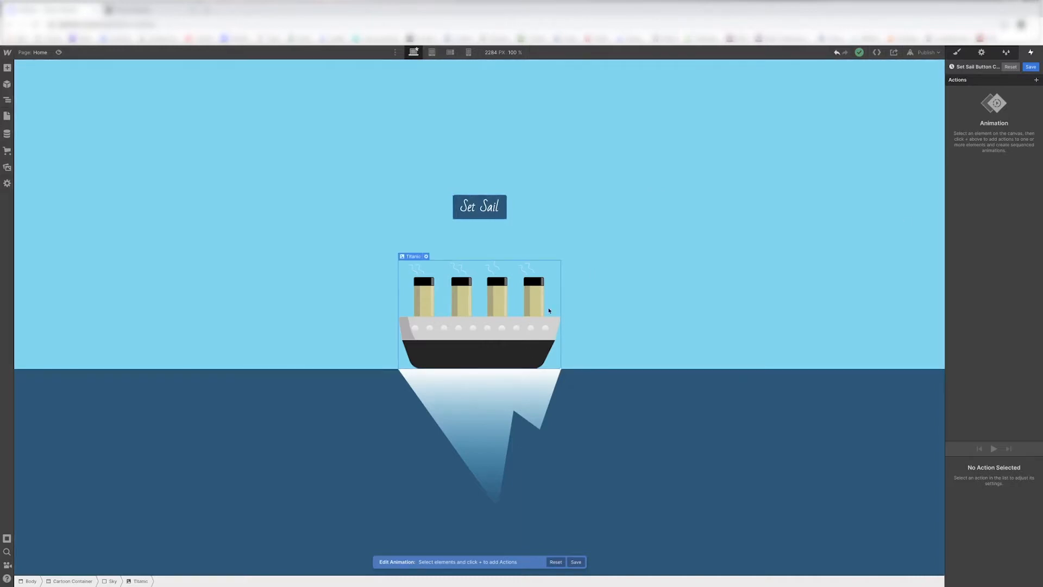
{"action": "left_click", "coordinate": [1036, 80]}
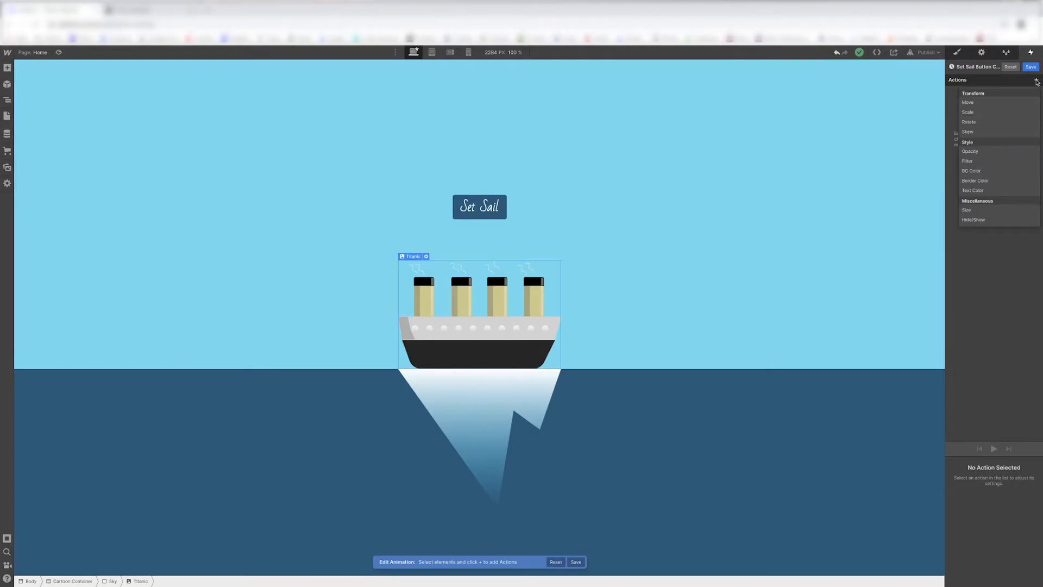
{"action": "left_click", "coordinate": [999, 103]}
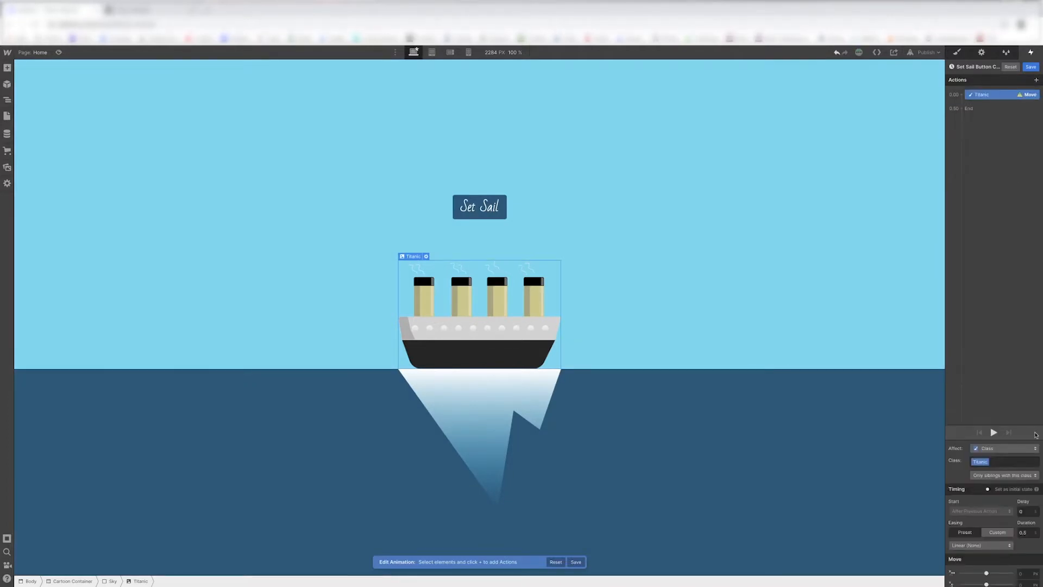
{"action": "left_click", "coordinate": [988, 489]}
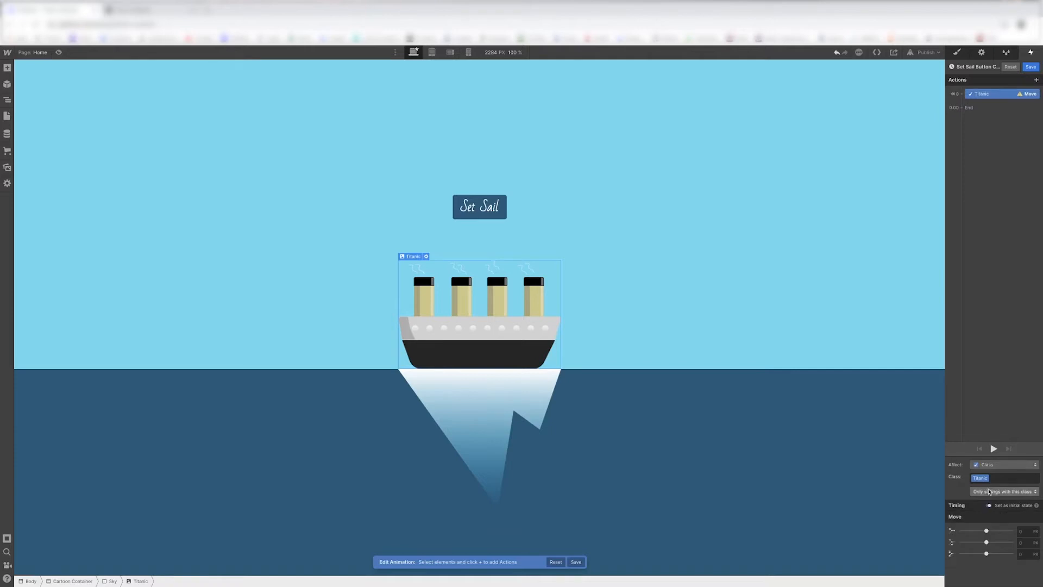
{"action": "left_click", "coordinate": [1024, 533]}
{"action": "type", "text": "0"}
{"action": "left_click", "coordinate": [1025, 543]}
{"action": "type", "text": "0"}
{"action": "left_click", "coordinate": [1025, 554]}
{"action": "type", "text": "0"}
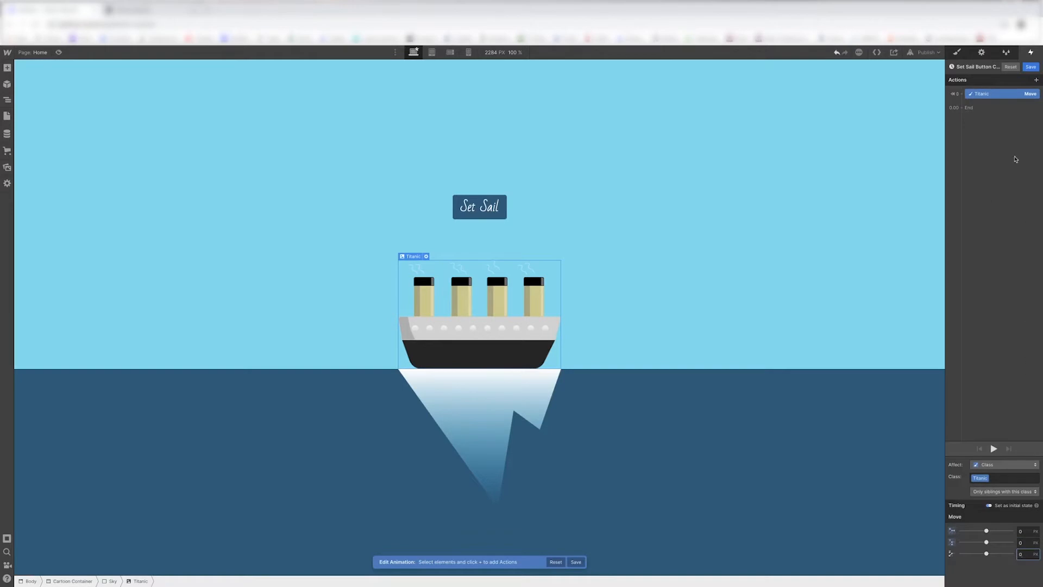
Step: Add a second Titanic Move action with a 1-second delay, a duration of 2 and an X offset of 500 px
{"action": "left_click", "coordinate": [1036, 81]}
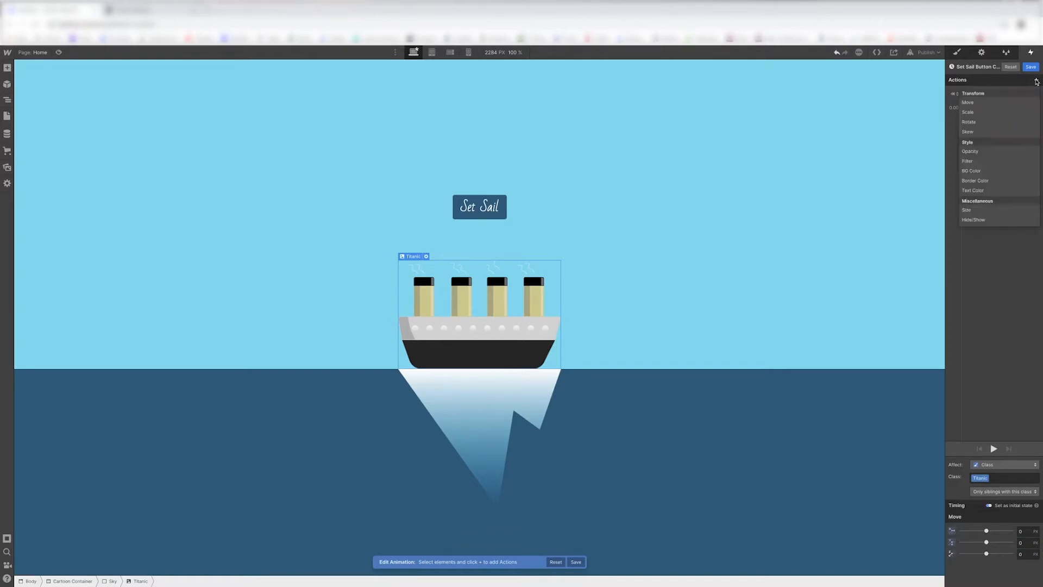
{"action": "left_click", "coordinate": [990, 104]}
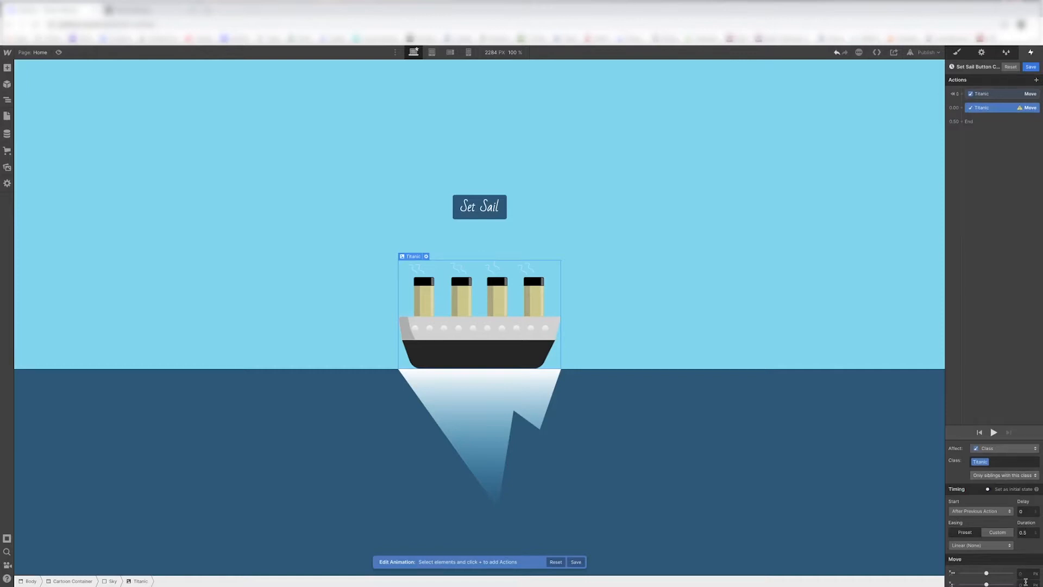
{"action": "left_click", "coordinate": [1024, 512]}
{"action": "left_click", "coordinate": [1028, 533]}
{"action": "type", "text": "2"}
{"action": "left_click_drag", "start_coordinate": [987, 574], "coordinate": [1014, 575]}
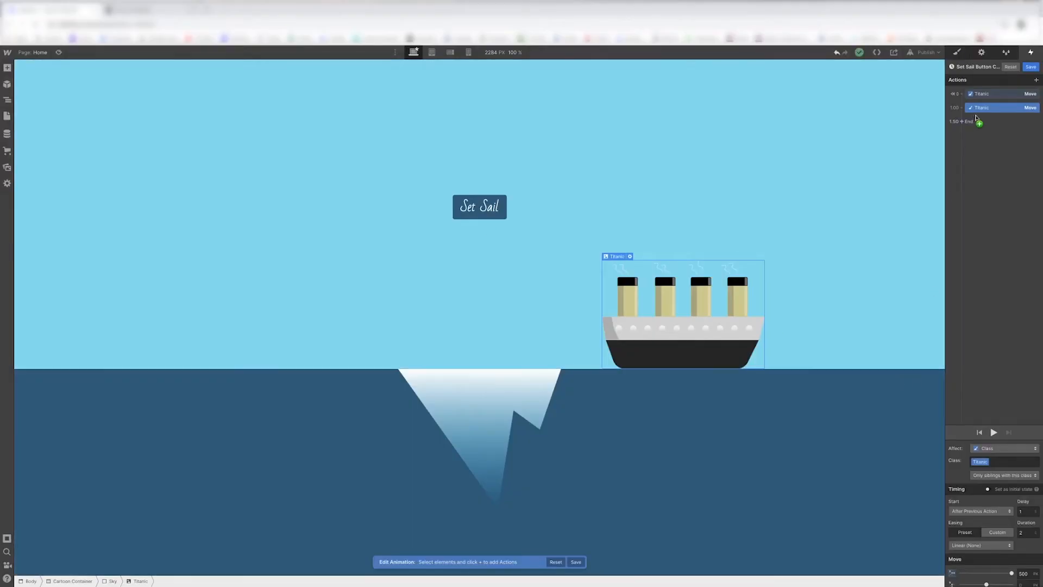
Step: Add a Move action for the Iceberg as its initial state, with X and Y set to 0 px
{"action": "left_click", "coordinate": [525, 378]}
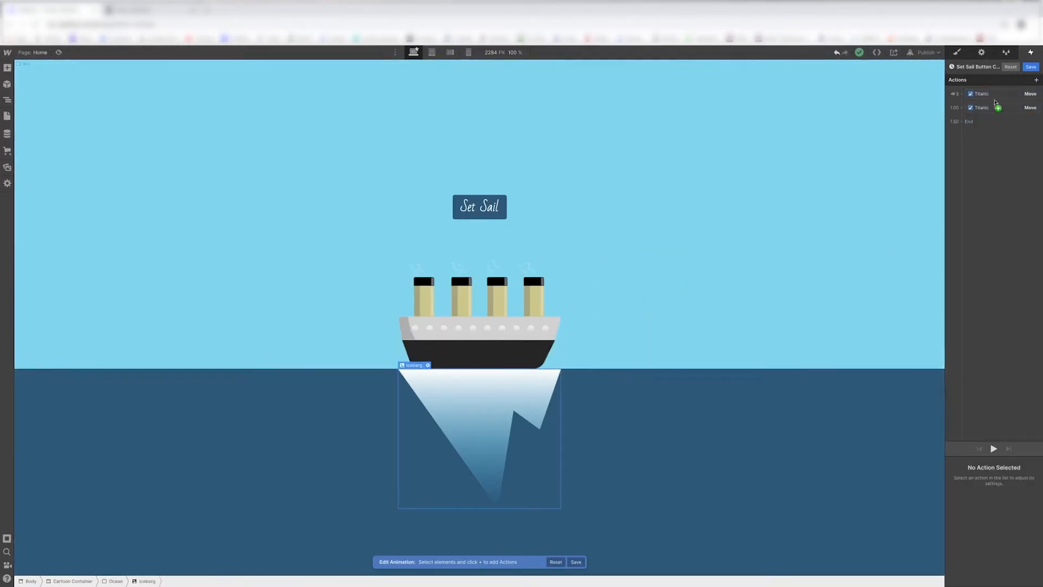
{"action": "left_click", "coordinate": [1036, 81]}
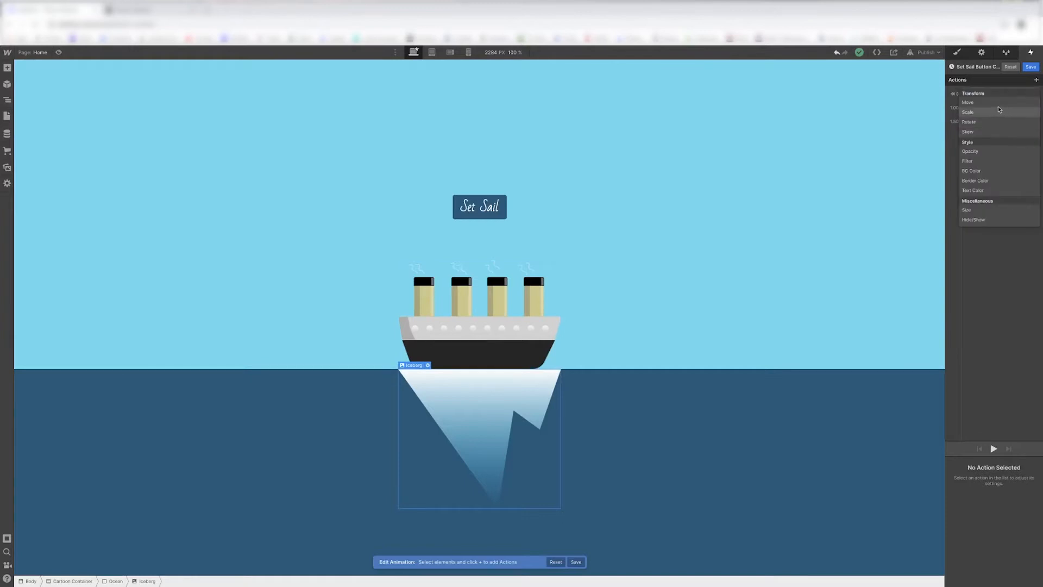
{"action": "left_click", "coordinate": [972, 102]}
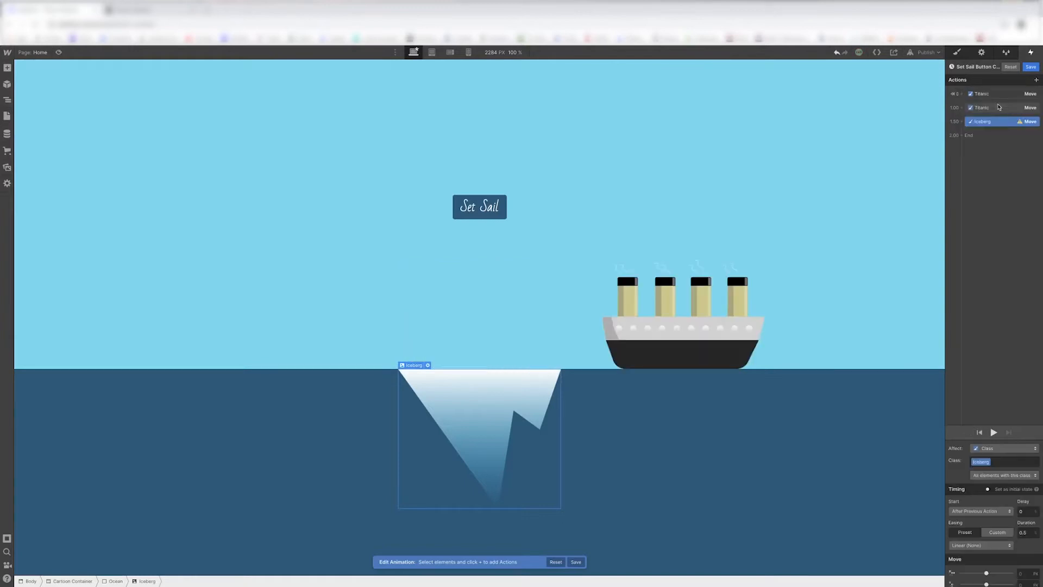
{"action": "left_click", "coordinate": [989, 490]}
{"action": "left_click", "coordinate": [1022, 530]}
{"action": "type", "text": "0"}
{"action": "left_click", "coordinate": [1026, 542]}
{"action": "type", "text": "0"}
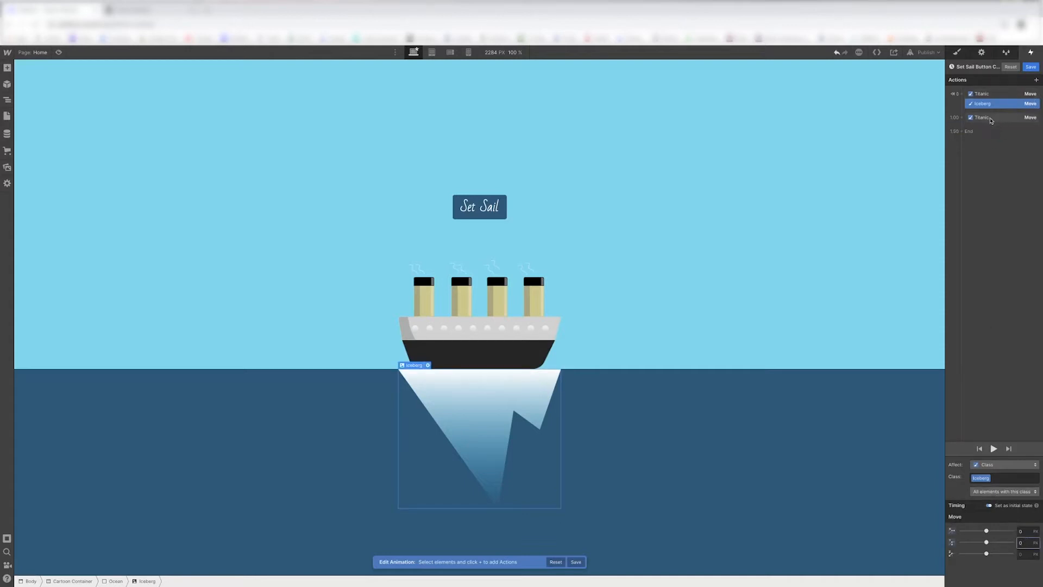
{"action": "left_click", "coordinate": [967, 119]}
{"action": "left_click", "coordinate": [962, 118]}
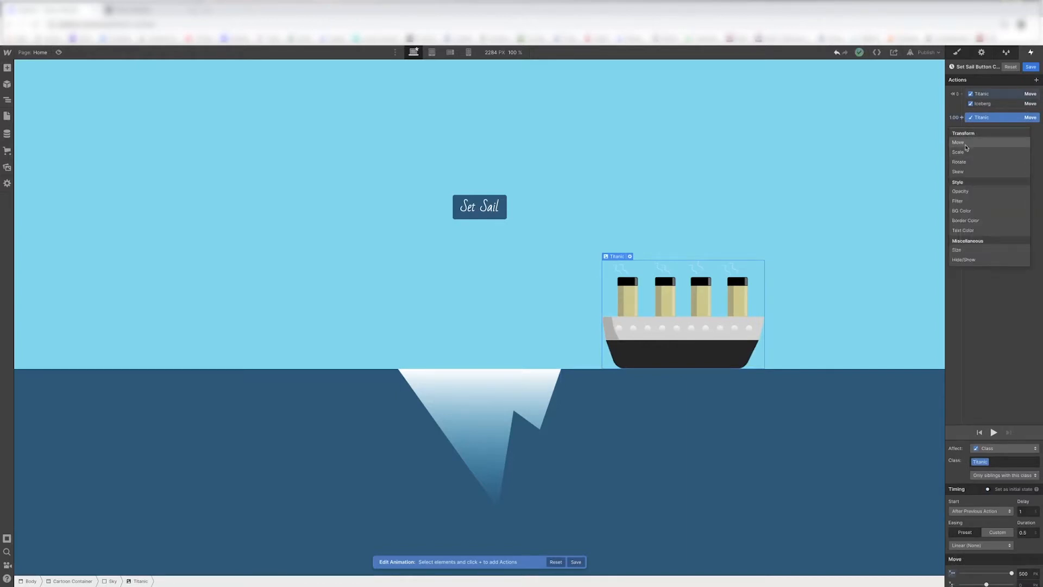
{"action": "left_click", "coordinate": [965, 144]}
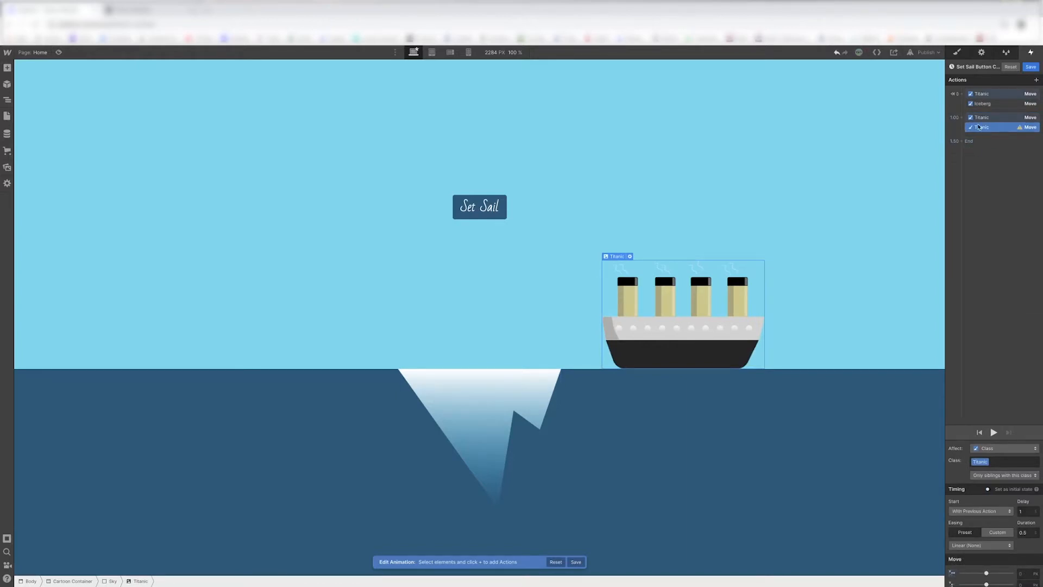
{"action": "key", "text": "Delete"}
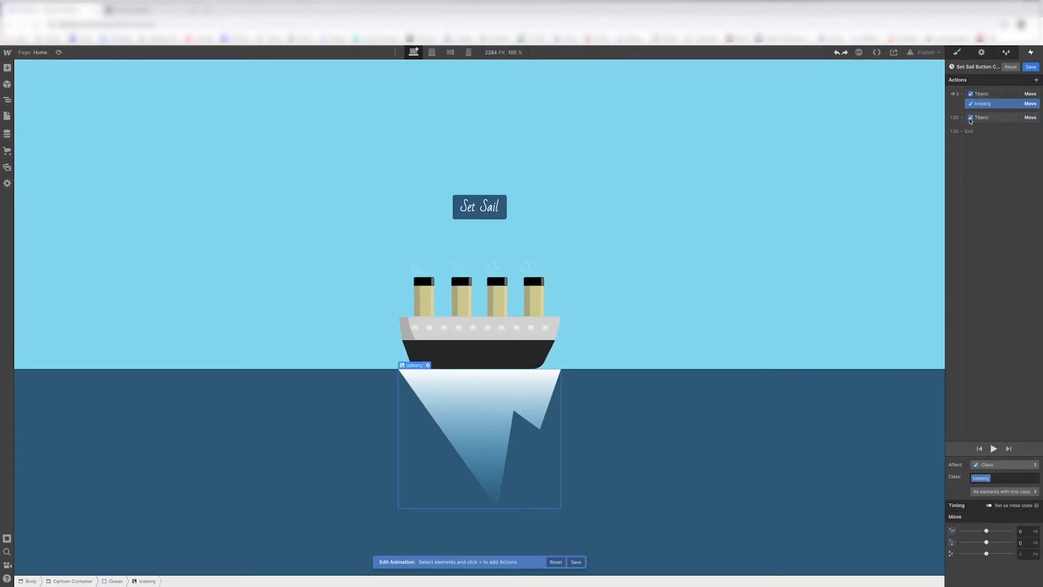
{"action": "left_click", "coordinate": [970, 120]}
Step: Add an Iceberg Move action alongside the Titanic's delayed move, with Y 500 px and a 2-second duration, and preview the animation
{"action": "left_click", "coordinate": [498, 407]}
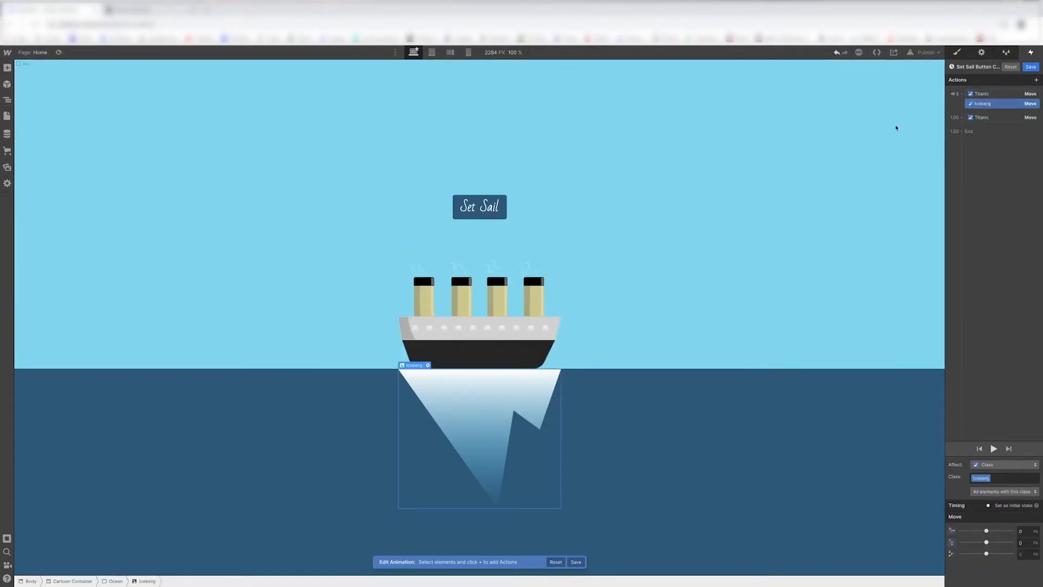
{"action": "left_click", "coordinate": [962, 118]}
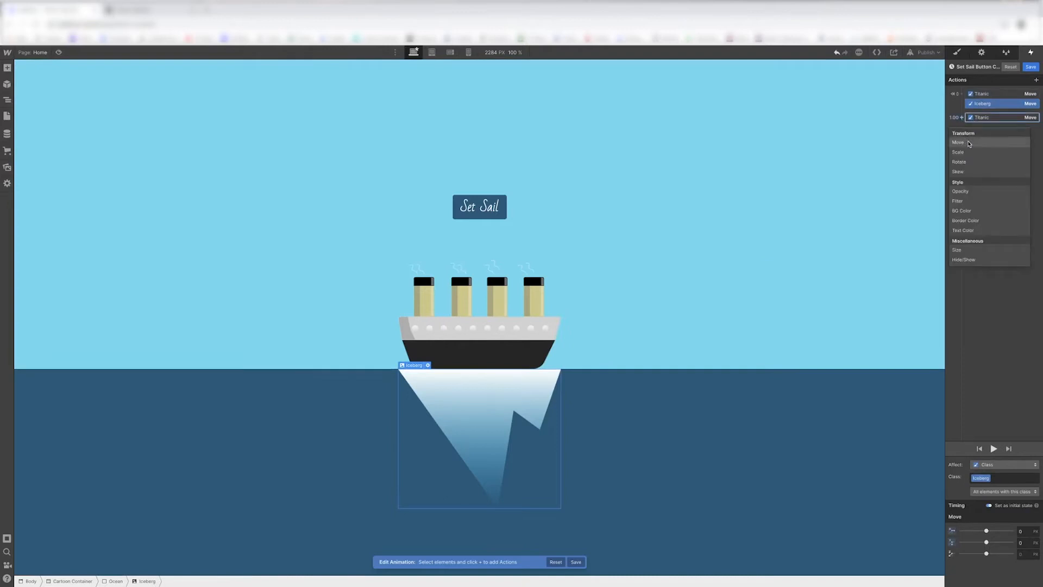
{"action": "left_click", "coordinate": [970, 142]}
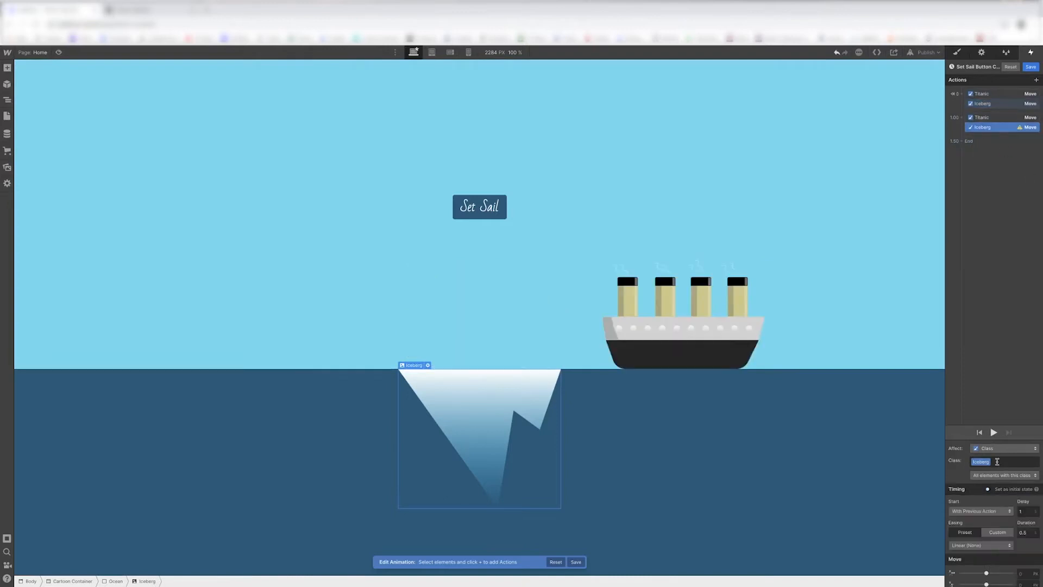
{"action": "left_click_drag", "start_coordinate": [986, 584], "coordinate": [1012, 584]}
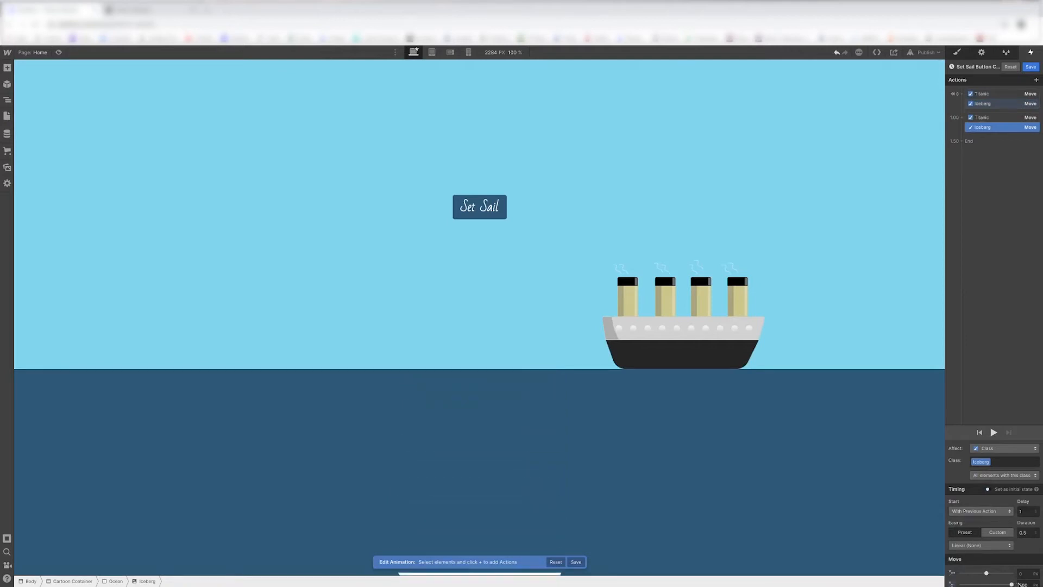
{"action": "left_click", "coordinate": [1024, 533]}
{"action": "left_click", "coordinate": [993, 432]}
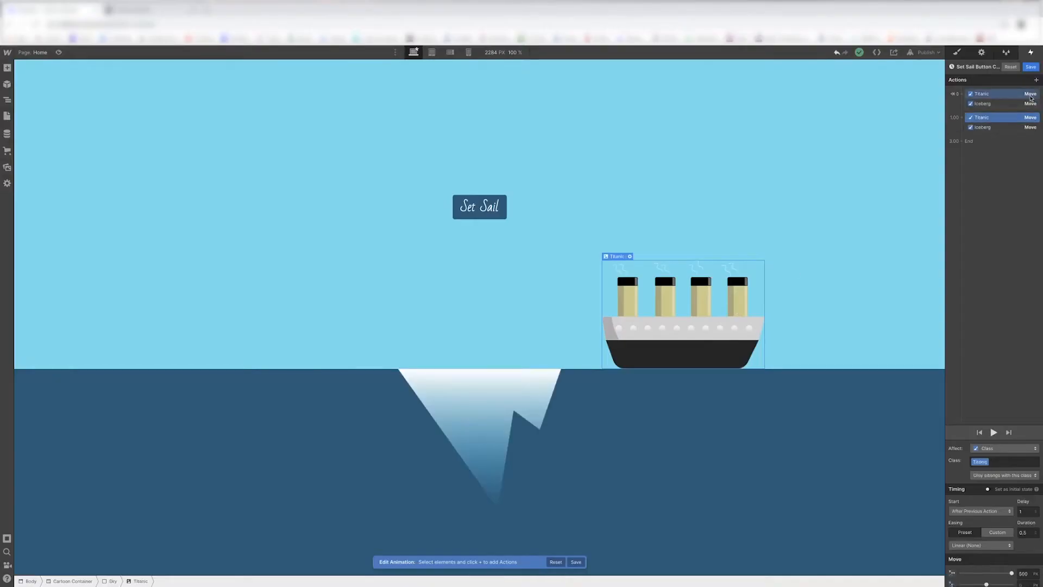
Step: Add an Opacity action for the Titanic as its initial state, set to 100%
{"action": "left_click", "coordinate": [1036, 79]}
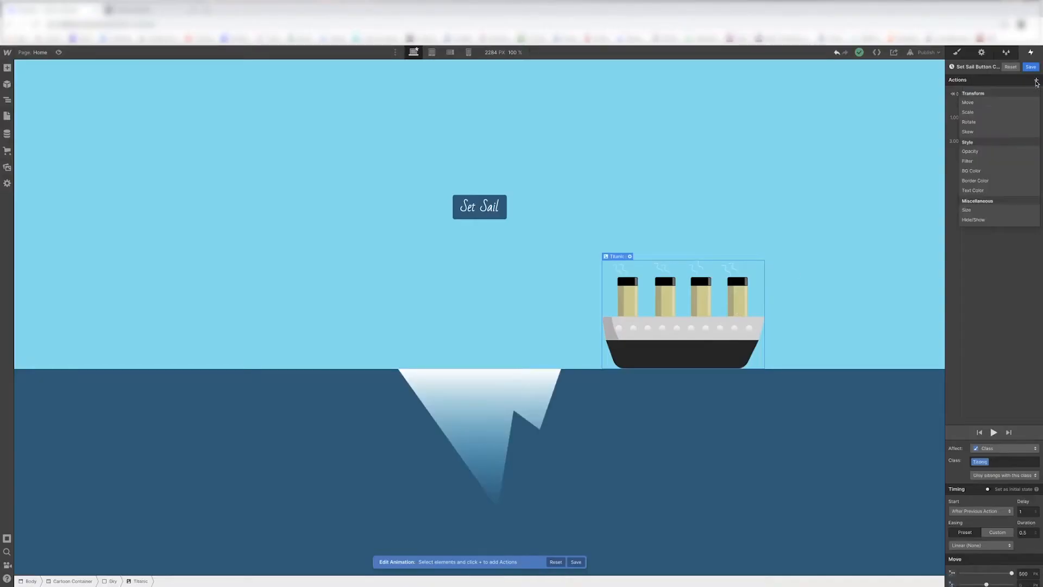
{"action": "left_click", "coordinate": [981, 151]}
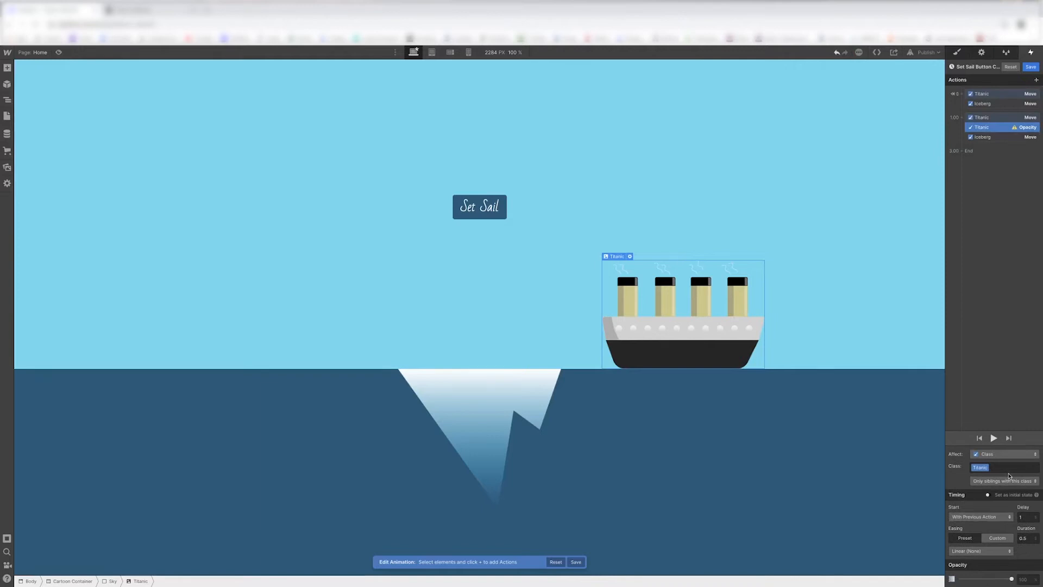
{"action": "left_click", "coordinate": [989, 505]}
{"action": "left_click", "coordinate": [1027, 530]}
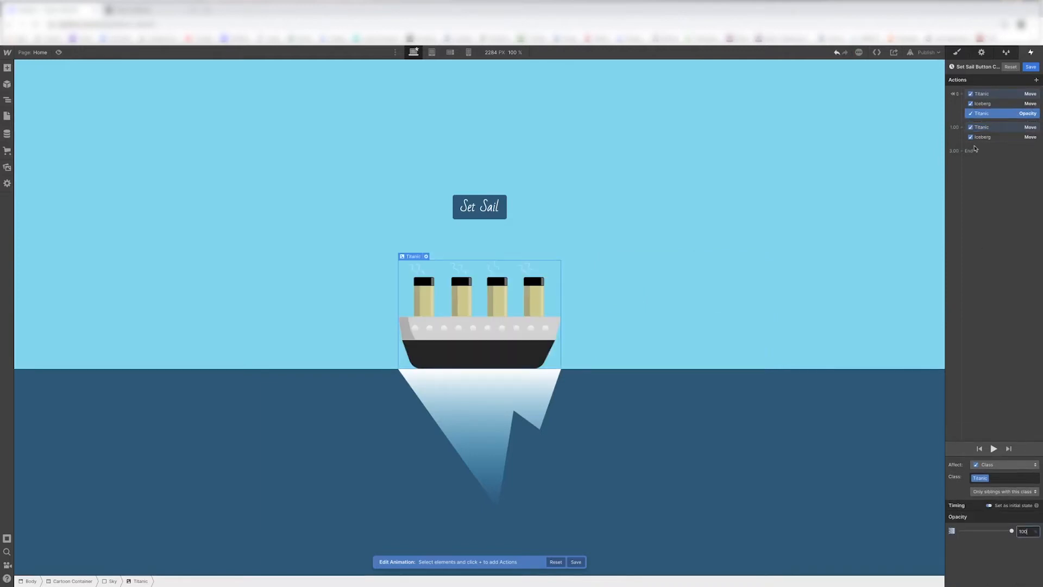
Step: Add a Titanic Opacity action of 0% to the group of actions starting at 1.00 second
{"action": "left_click", "coordinate": [961, 127]}
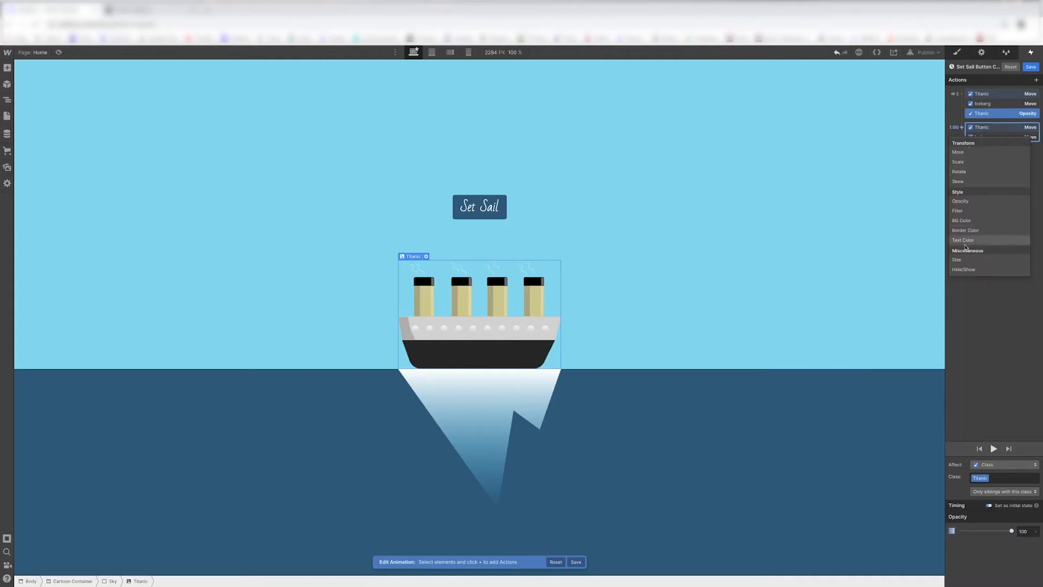
{"action": "left_click", "coordinate": [960, 201]}
{"action": "left_click", "coordinate": [1029, 579]}
{"action": "key", "text": "Return"}
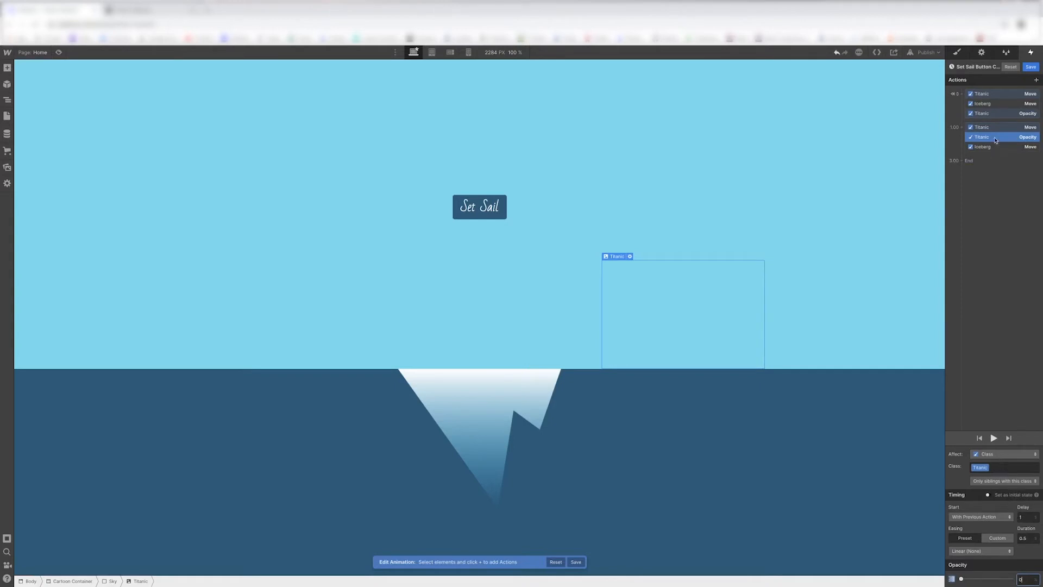
Step: Add an Opacity action for the Iceberg as its initial state, set to 100%
{"action": "left_click", "coordinate": [547, 397]}
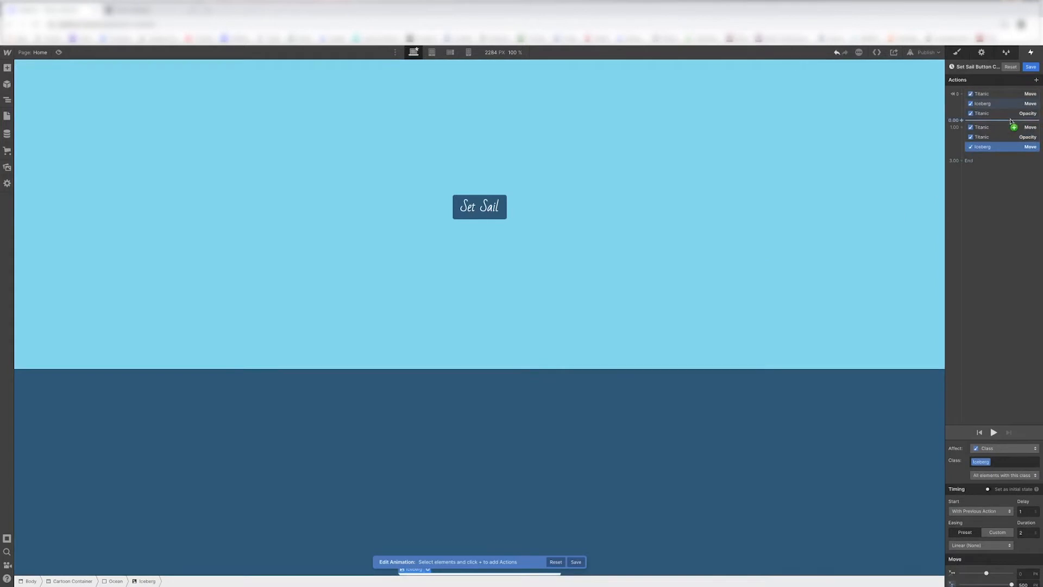
{"action": "left_click", "coordinate": [1036, 80]}
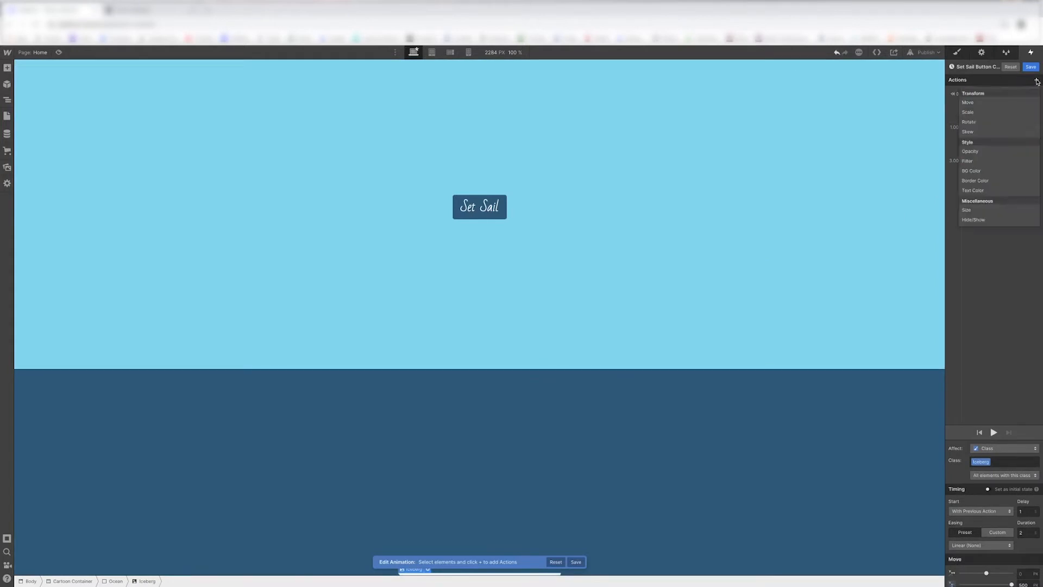
{"action": "left_click", "coordinate": [980, 154]}
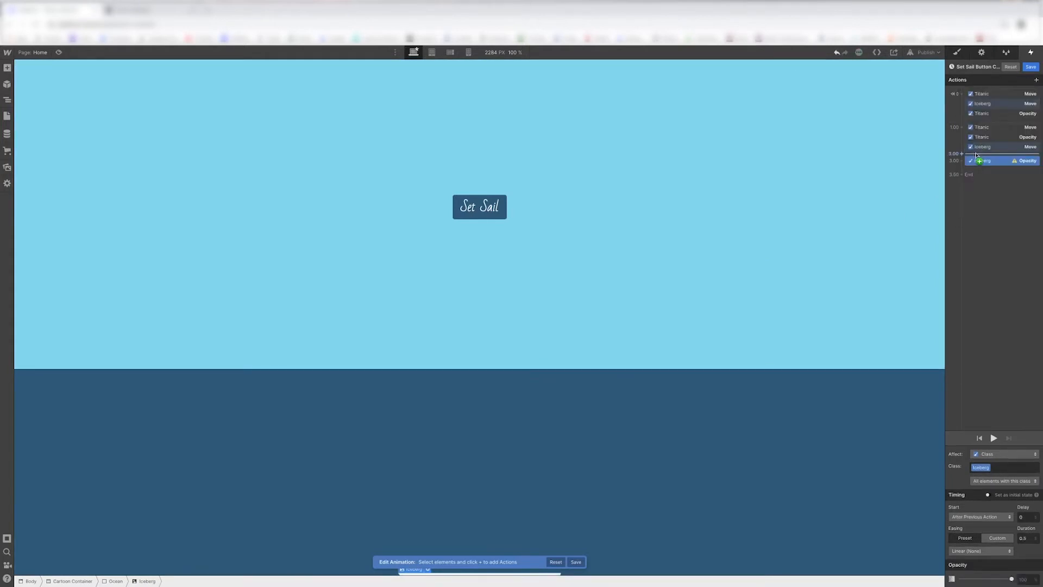
{"action": "left_click", "coordinate": [988, 494]}
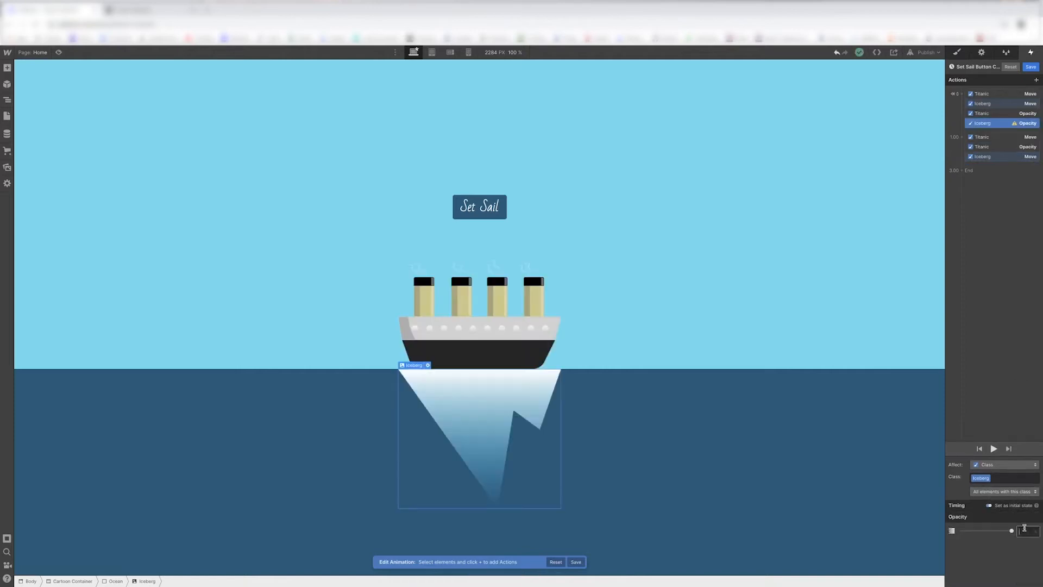
{"action": "key", "text": "Return"}
Step: Add an Iceberg Opacity action of 0% to the group of actions starting at 1.00 second
{"action": "left_click", "coordinate": [961, 137]}
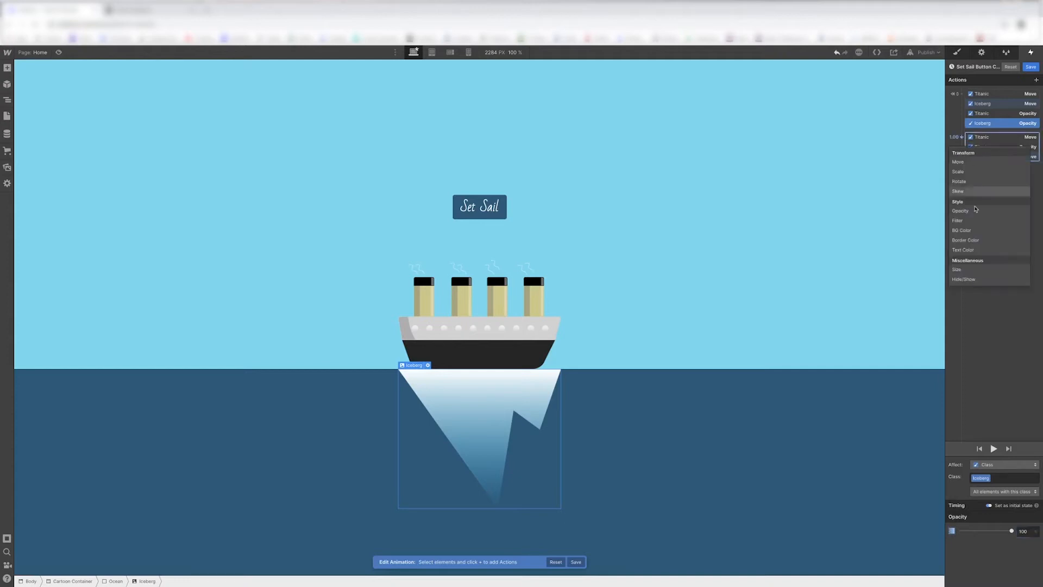
{"action": "left_click", "coordinate": [969, 211]}
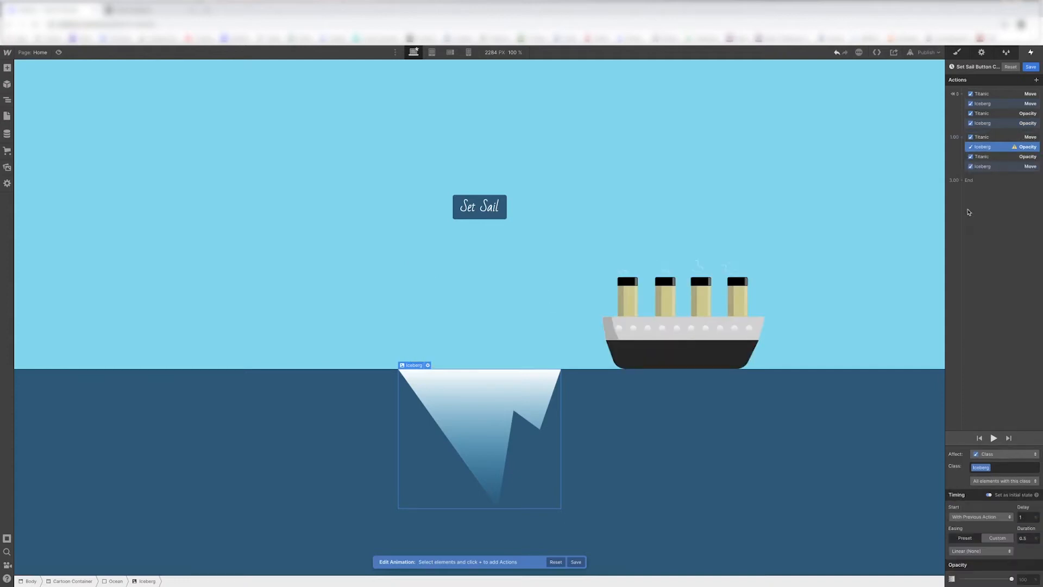
{"action": "left_click", "coordinate": [1024, 580]}
{"action": "type", "text": "0"}
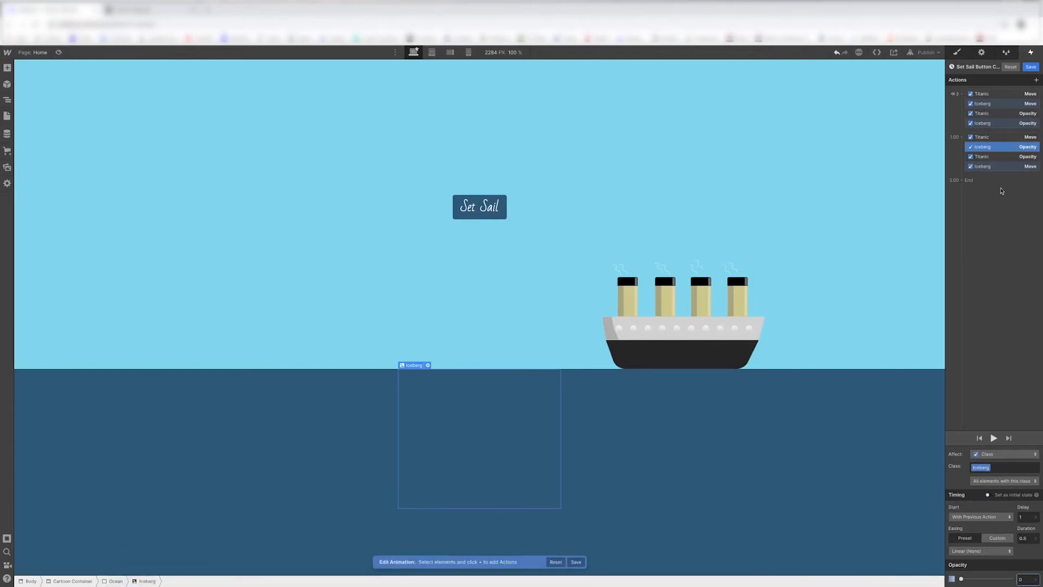
{"action": "left_click", "coordinate": [1002, 167]}
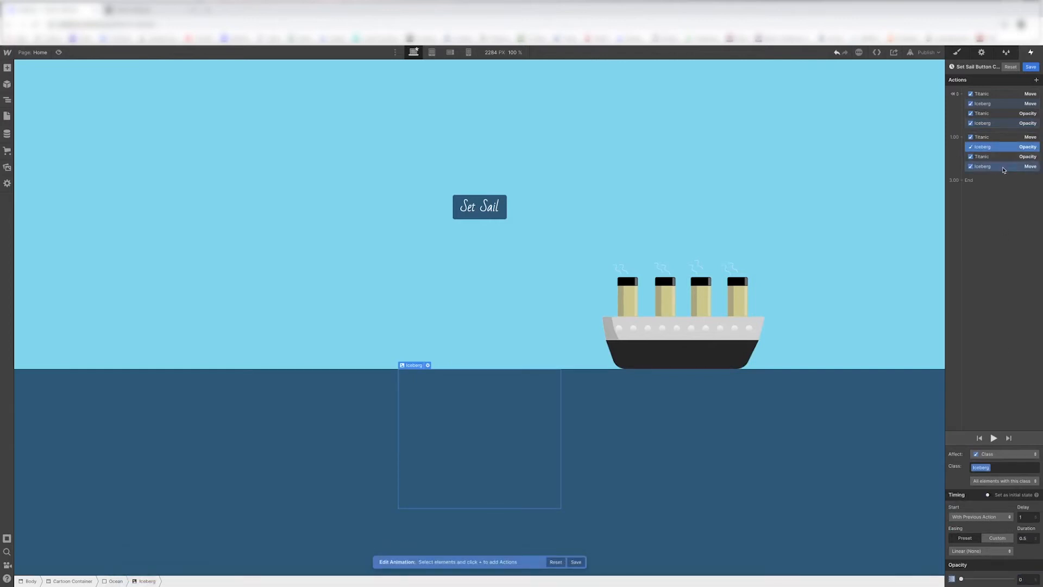
Step: Set the easing of all the Titanic and Iceberg actions to Ease Out with a duration of 2 seconds, and preview the animation
{"action": "left_click", "coordinate": [987, 97], "text": "shift"}
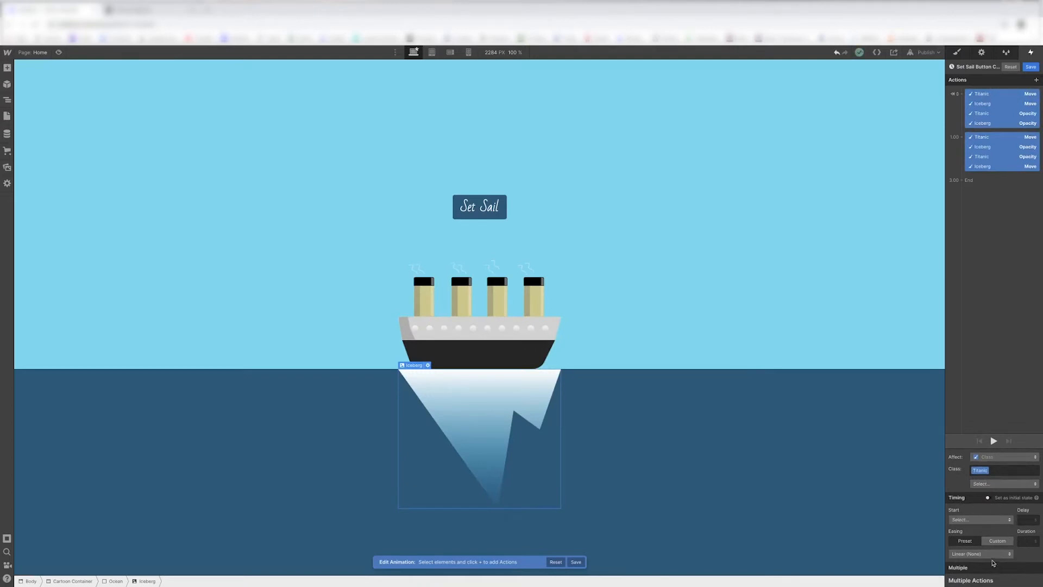
{"action": "left_click", "coordinate": [993, 554]}
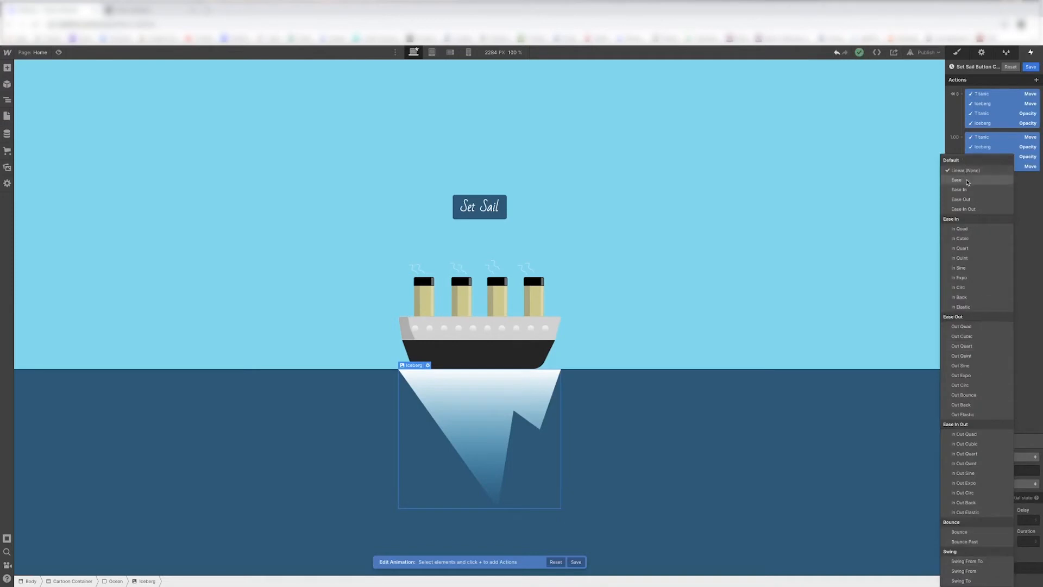
{"action": "left_click", "coordinate": [971, 200]}
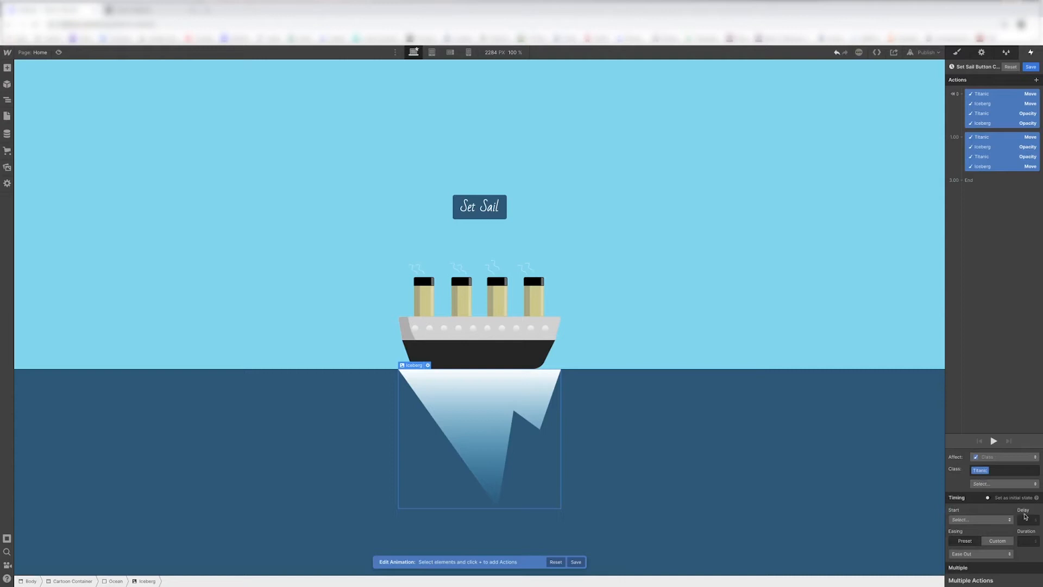
{"action": "left_click", "coordinate": [1025, 541]}
{"action": "left_click", "coordinate": [994, 442]}
{"action": "left_click", "coordinate": [994, 442]}
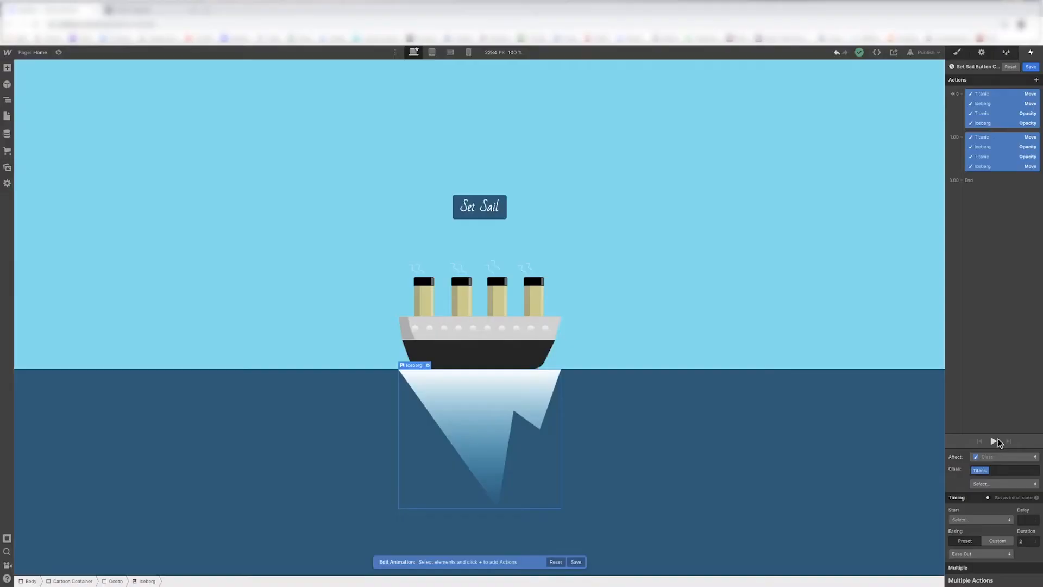
{"action": "left_click", "coordinate": [995, 442]}
Step: Change the easing of all selected actions to Ease and preview the animation
{"action": "left_click", "coordinate": [982, 553]}
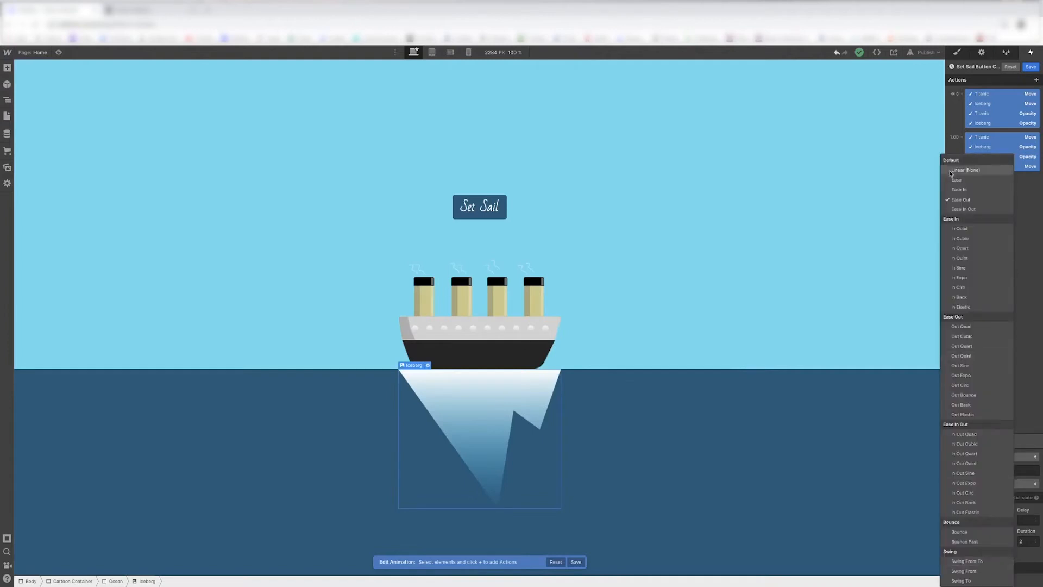
{"action": "left_click", "coordinate": [963, 184]}
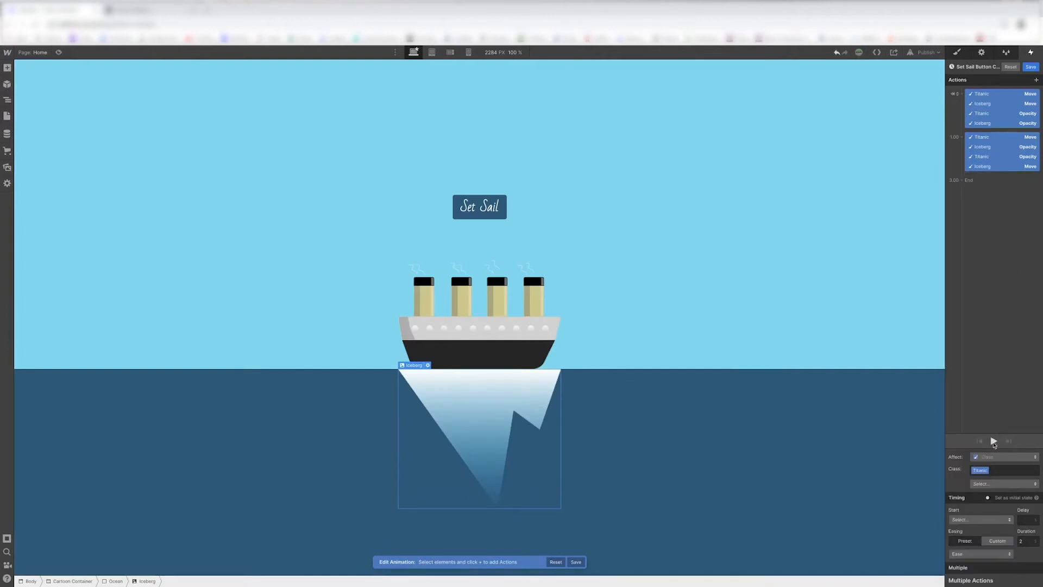
{"action": "left_click", "coordinate": [993, 441]}
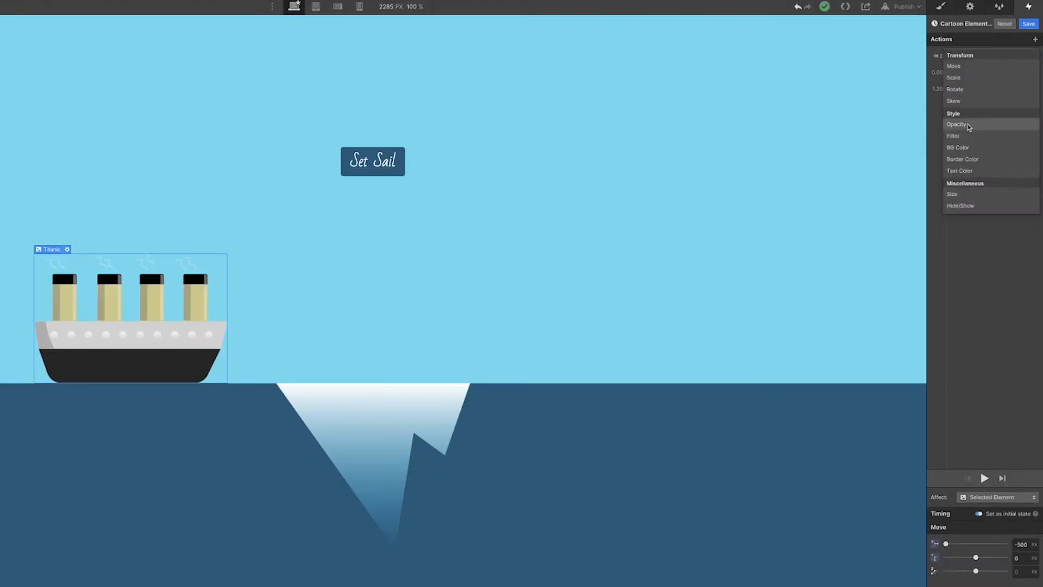
{"action": "left_click", "coordinate": [994, 441]}
{"action": "left_click", "coordinate": [993, 441]}
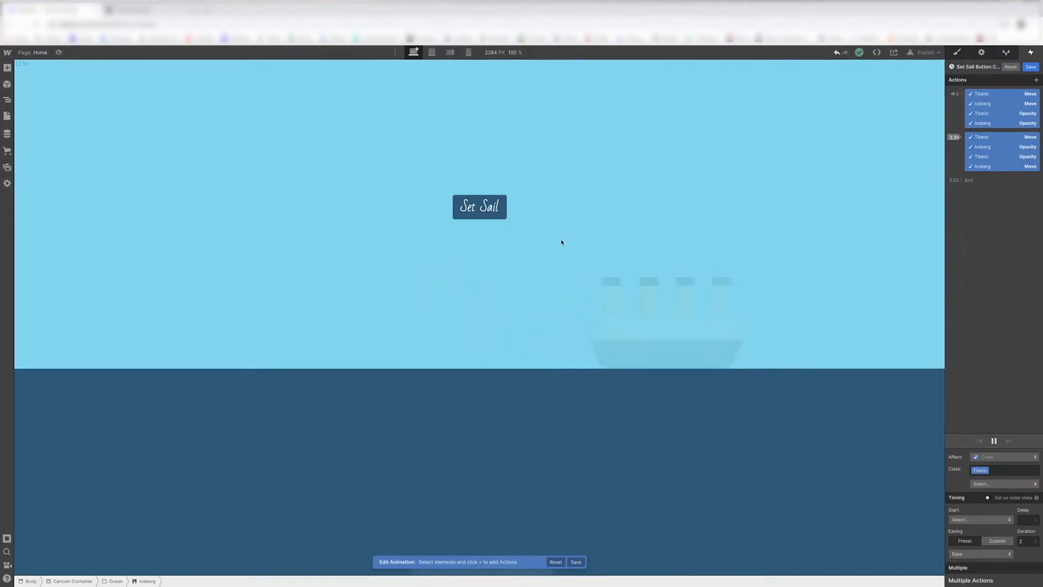
Step: Add an Opacity action for the Set Sail button as its initial state, set to 100%
{"action": "left_click", "coordinate": [495, 218]}
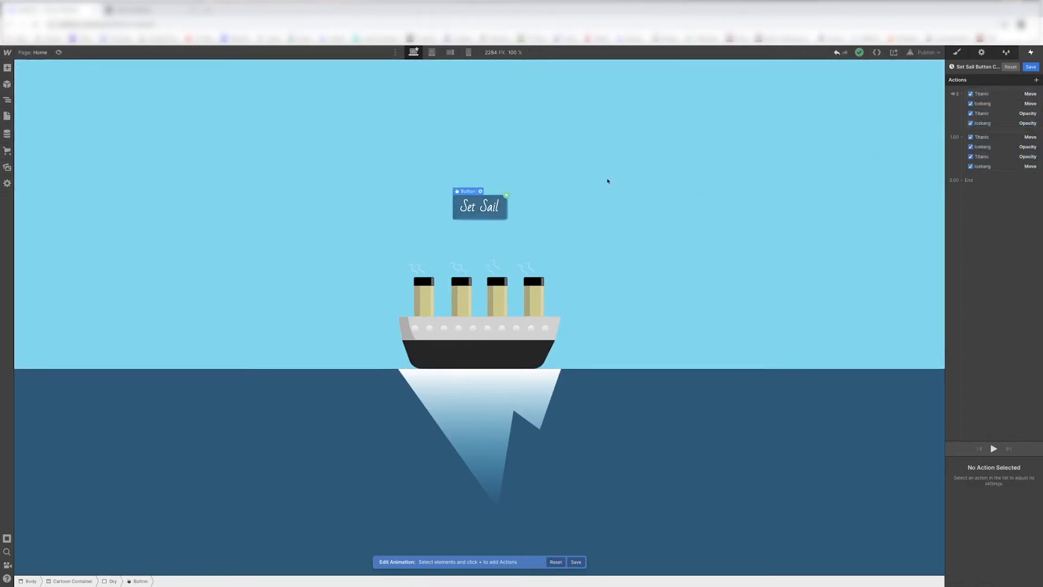
{"action": "left_click", "coordinate": [1036, 80]}
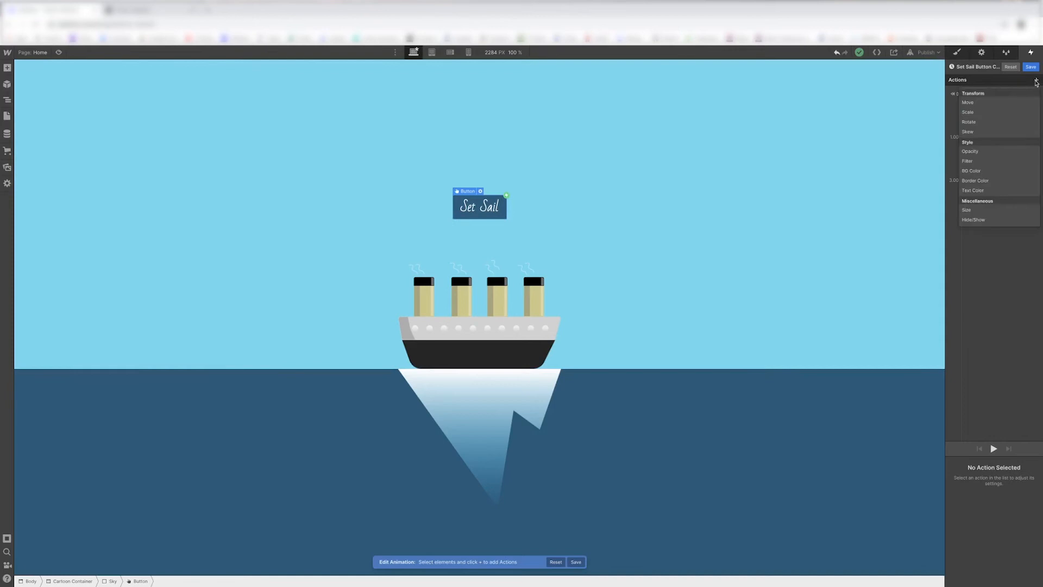
{"action": "left_click", "coordinate": [1002, 152]}
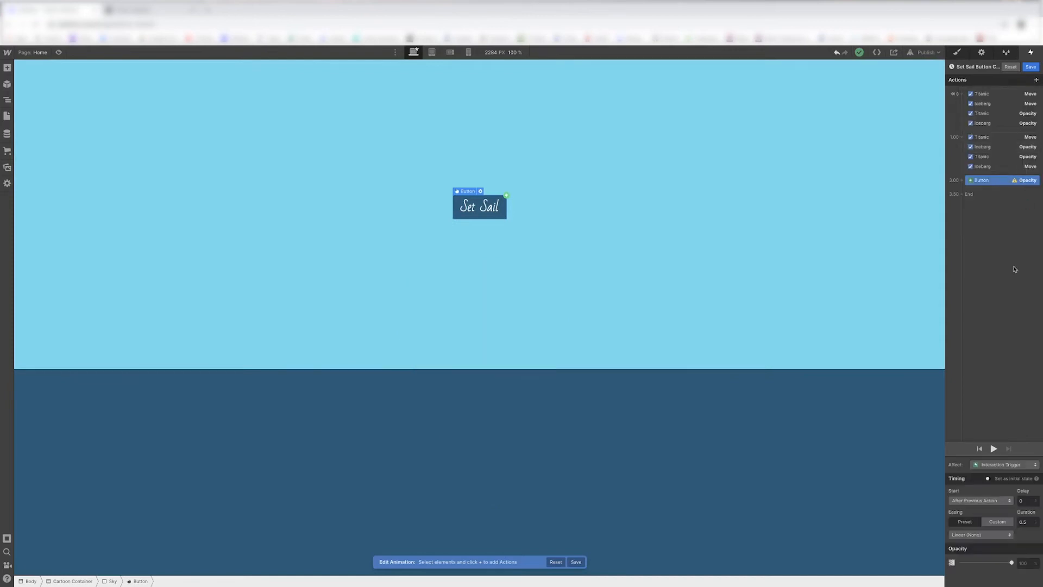
{"action": "left_click", "coordinate": [989, 479]}
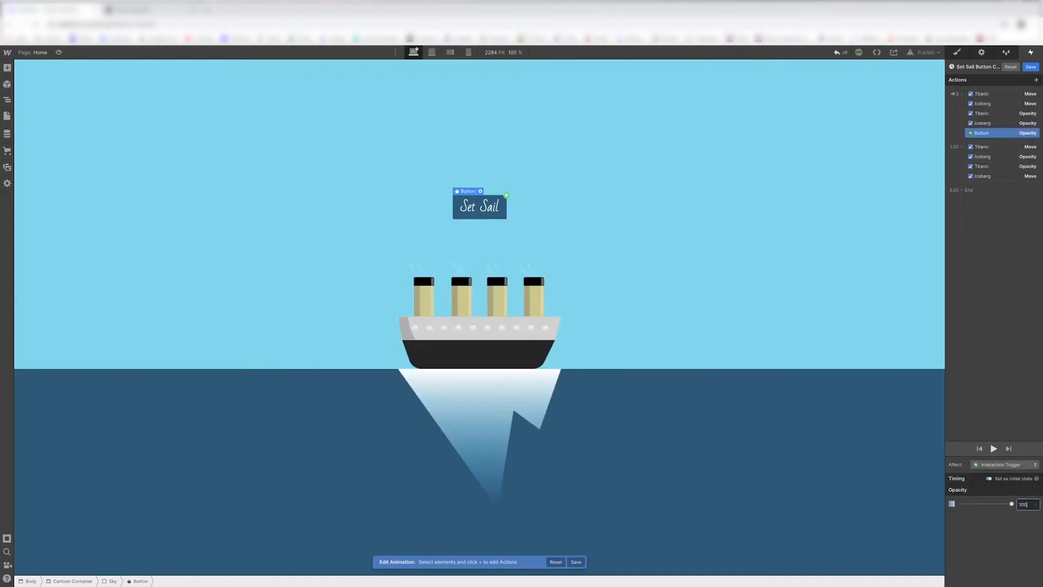
Step: Add a button Opacity action of 0% to the group of actions starting at 1.00 second
{"action": "left_click", "coordinate": [961, 147]}
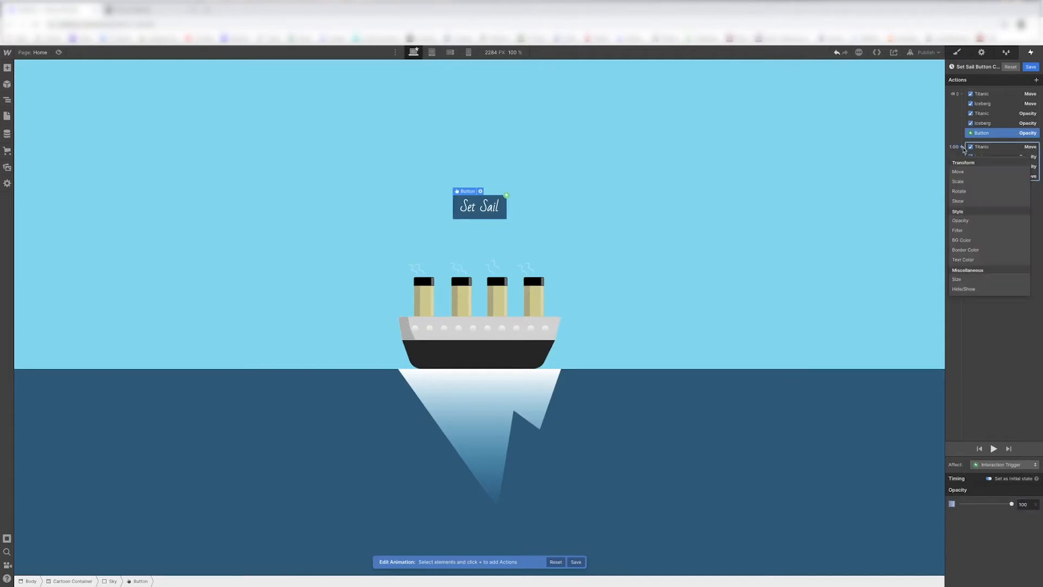
{"action": "left_click", "coordinate": [978, 222]}
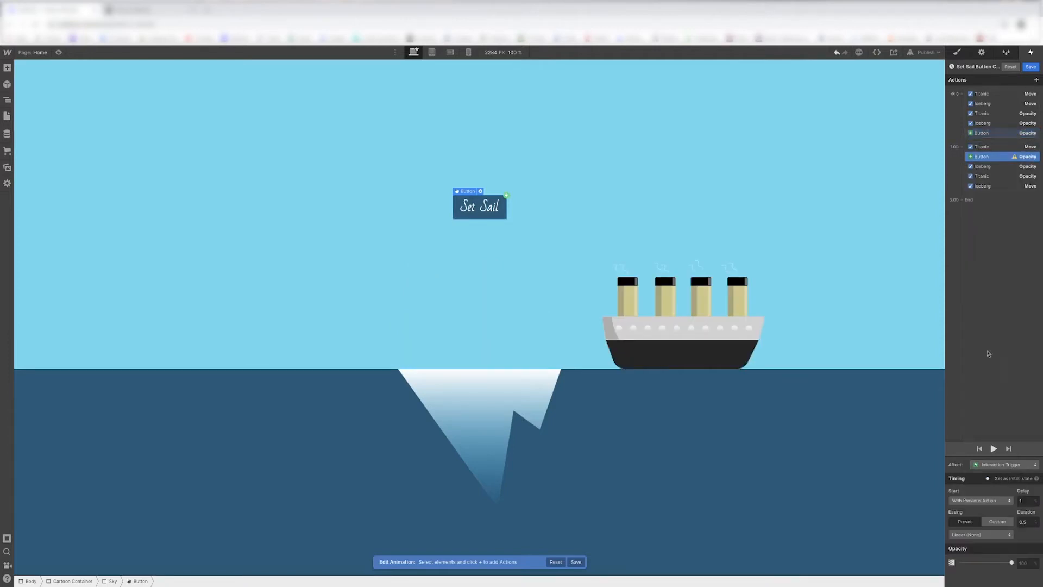
{"action": "left_click", "coordinate": [1027, 561]}
{"action": "type", "text": "0"}
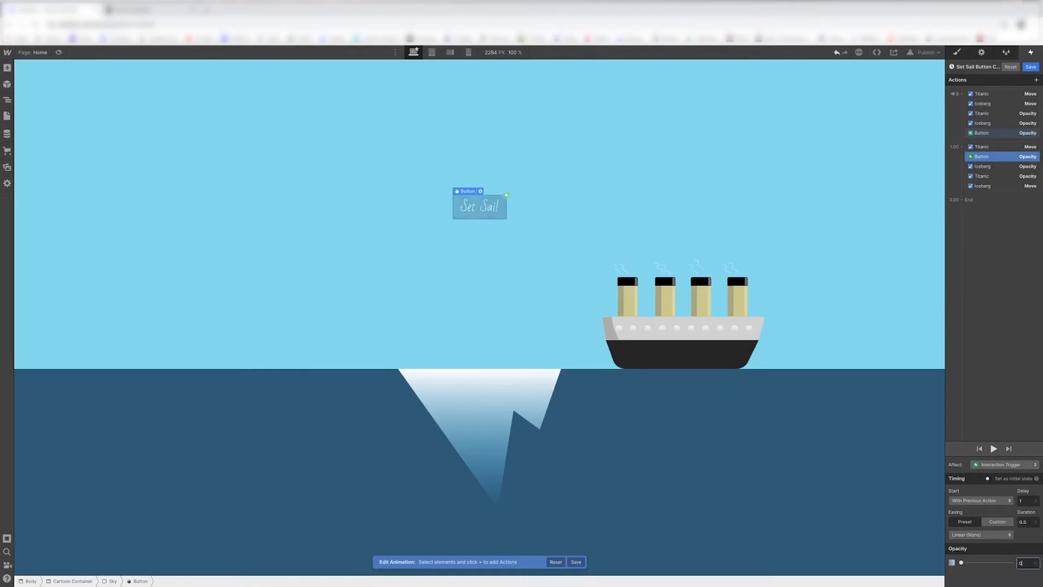
Step: Set the duration of the button's 0% Opacity action to 2 seconds and preview the animation
{"action": "left_click", "coordinate": [1023, 521]}
{"action": "type", "text": "2"}
{"action": "left_click", "coordinate": [991, 448]}
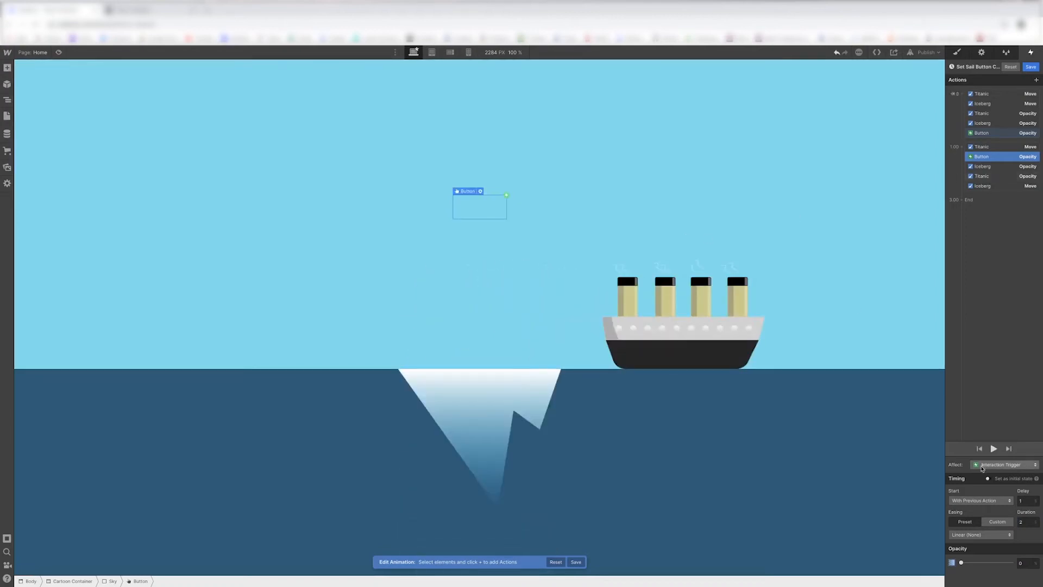
{"action": "left_click", "coordinate": [993, 449]}
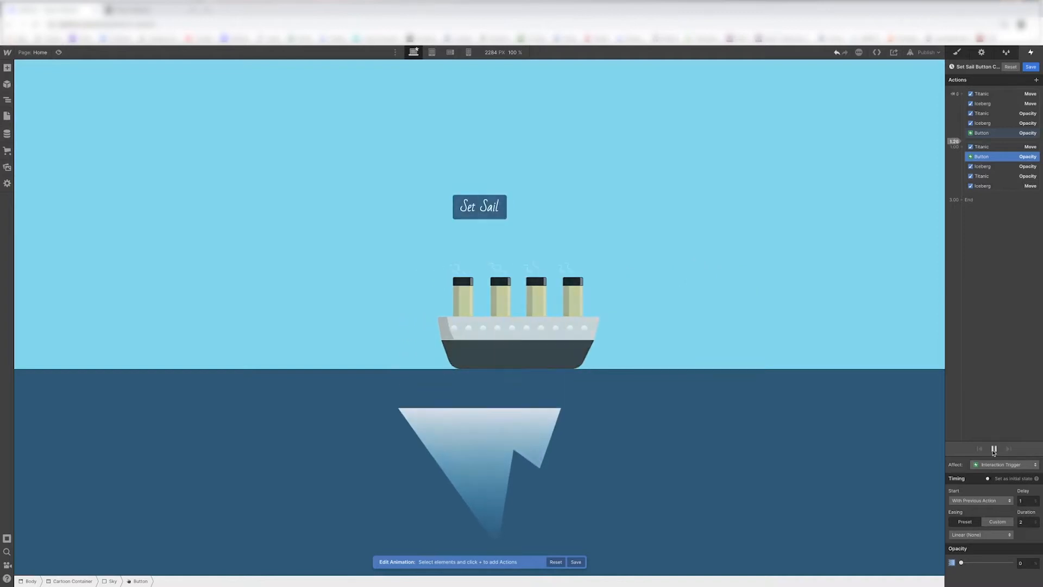
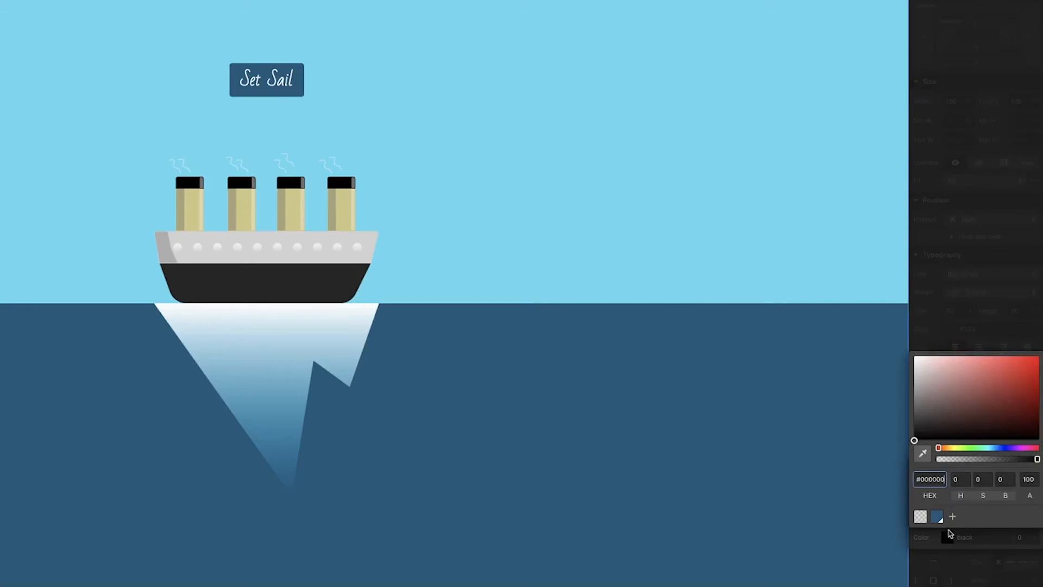
Step: Set the first color stop of the background's linear gradient to #a40606
{"action": "left_click", "coordinate": [928, 479]}
{"action": "type", "text": "a40606"}
{"action": "key", "text": "Return"}
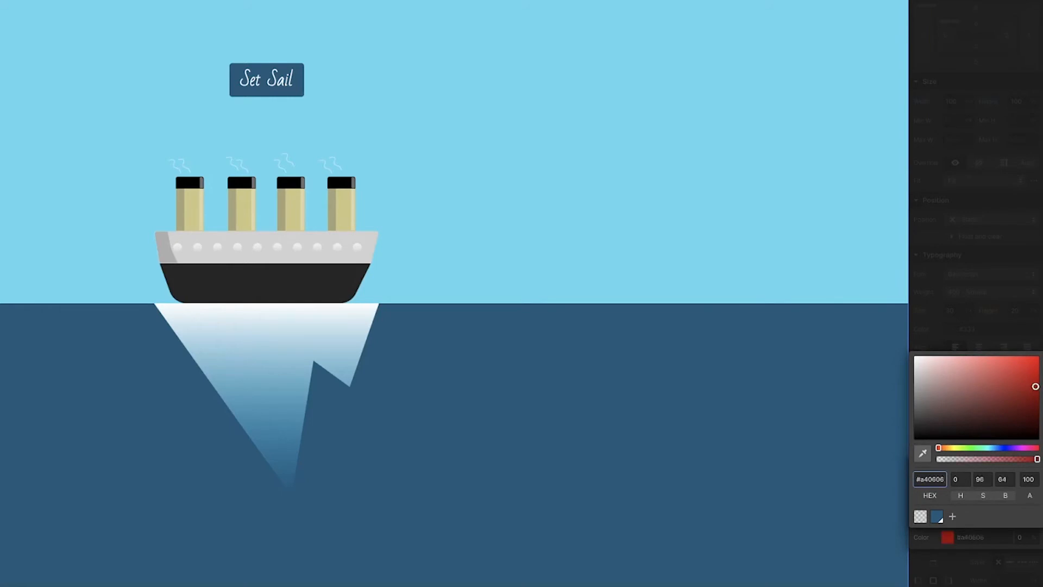
{"action": "key", "text": "Escape"}
Step: Set the last color stop of the background's linear gradient to #d98324 and close the gradient settings
{"action": "left_click", "coordinate": [1028, 513]}
{"action": "left_click", "coordinate": [947, 537]}
{"action": "double_click", "coordinate": [929, 482]}
{"action": "type", "text": "d98324"}
{"action": "key", "text": "Return"}
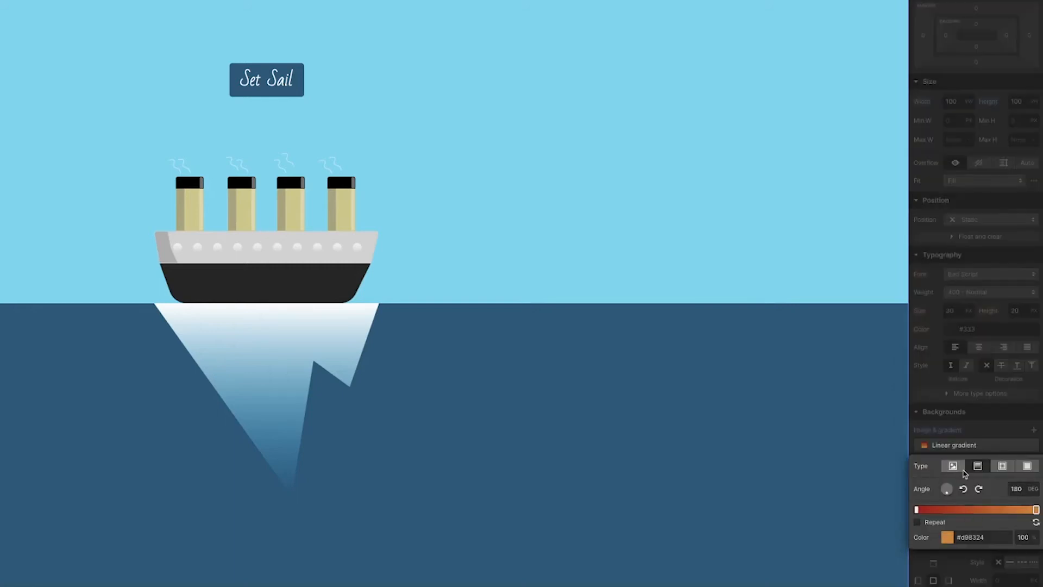
{"action": "key", "text": "Escape"}
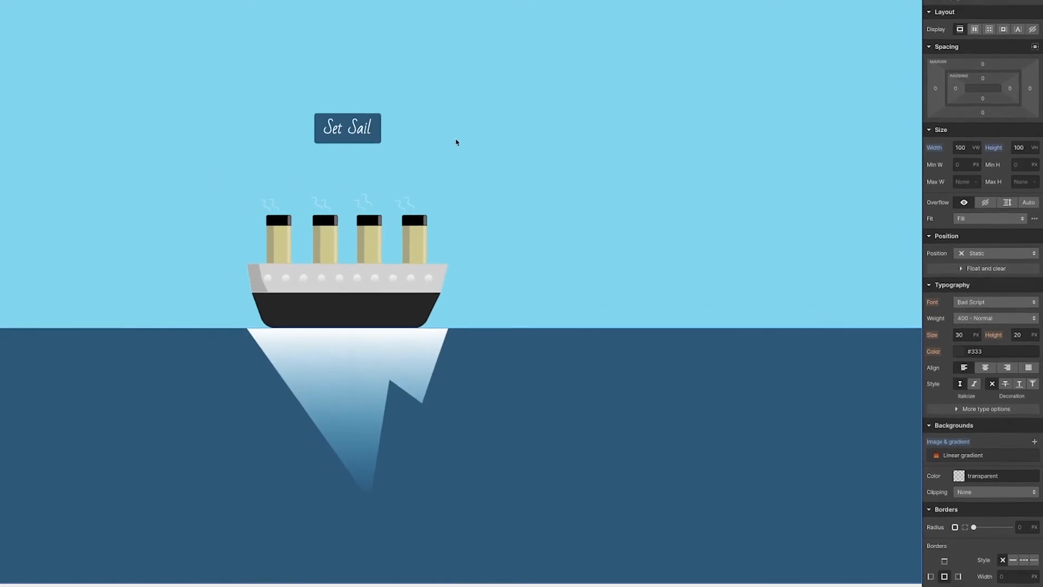
Step: Open the Set Sail button's mouse click animation for editing
{"action": "left_click", "coordinate": [467, 167]}
{"action": "left_click", "coordinate": [401, 155]}
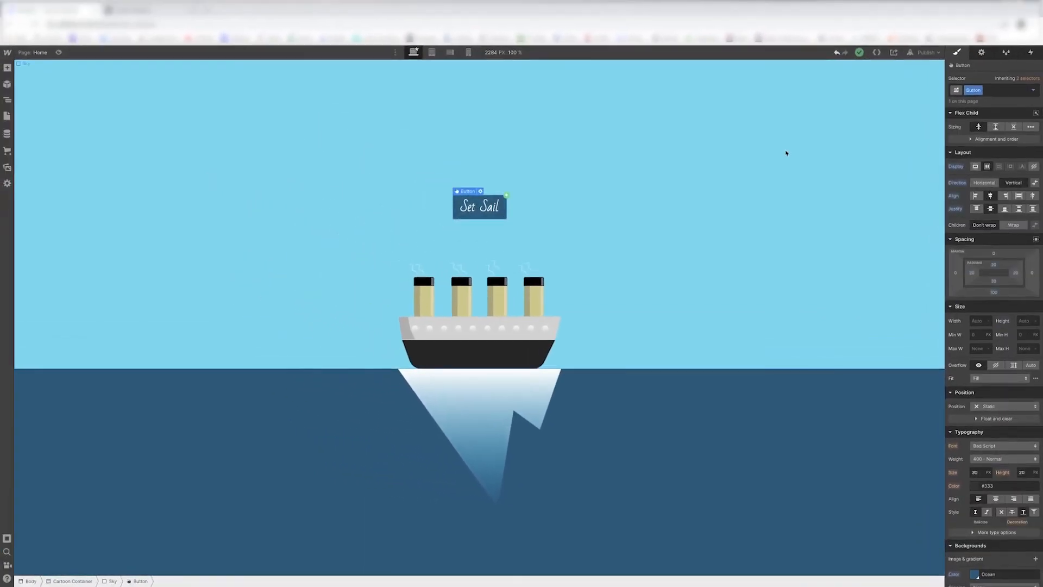
{"action": "left_click", "coordinate": [1030, 52]}
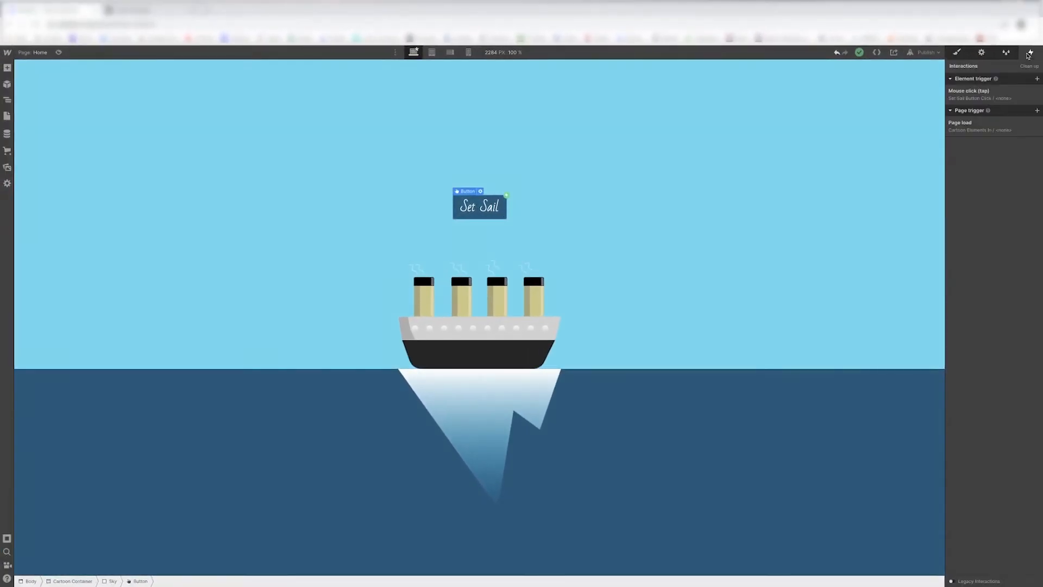
{"action": "left_click", "coordinate": [986, 86]}
{"action": "left_click", "coordinate": [1025, 159]}
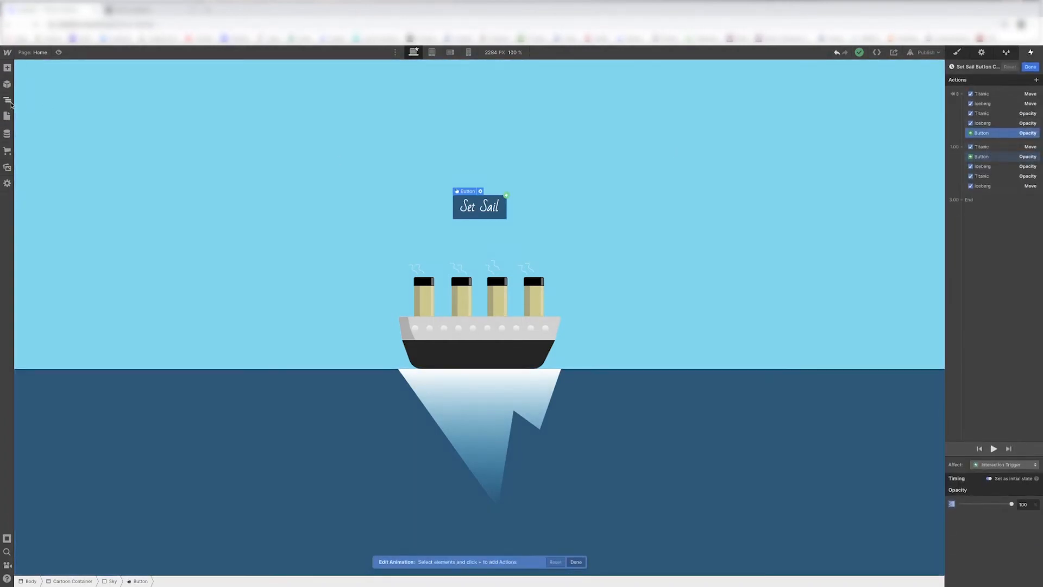
Step: Select the Sky element and highlight its background color value for copying
{"action": "left_click", "coordinate": [7, 100]}
{"action": "left_click", "coordinate": [47, 106]}
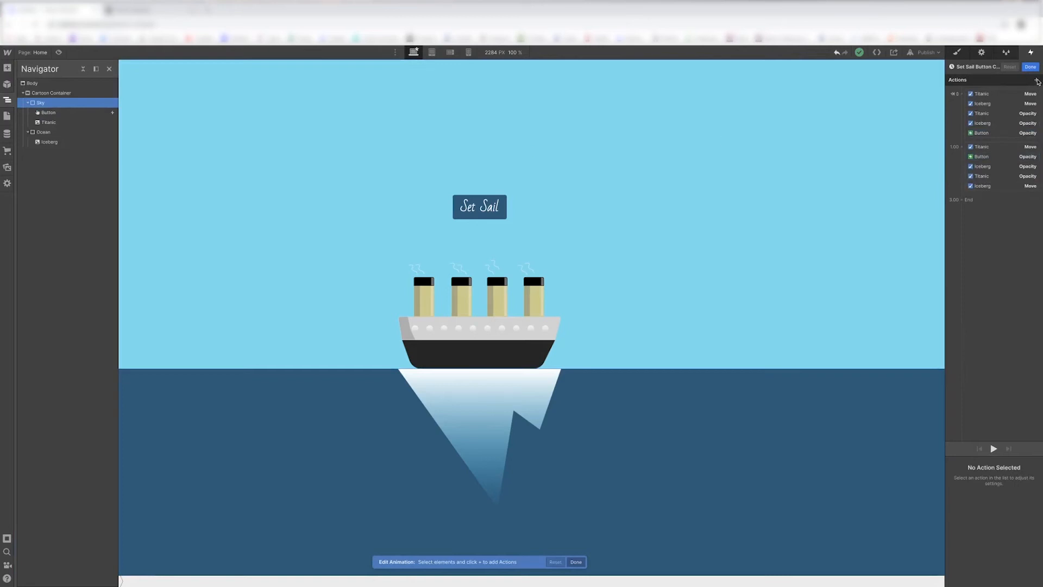
{"action": "left_click", "coordinate": [956, 54]}
{"action": "scroll", "coordinate": [994, 326], "scroll_direction": "down", "scroll_amount": 3}
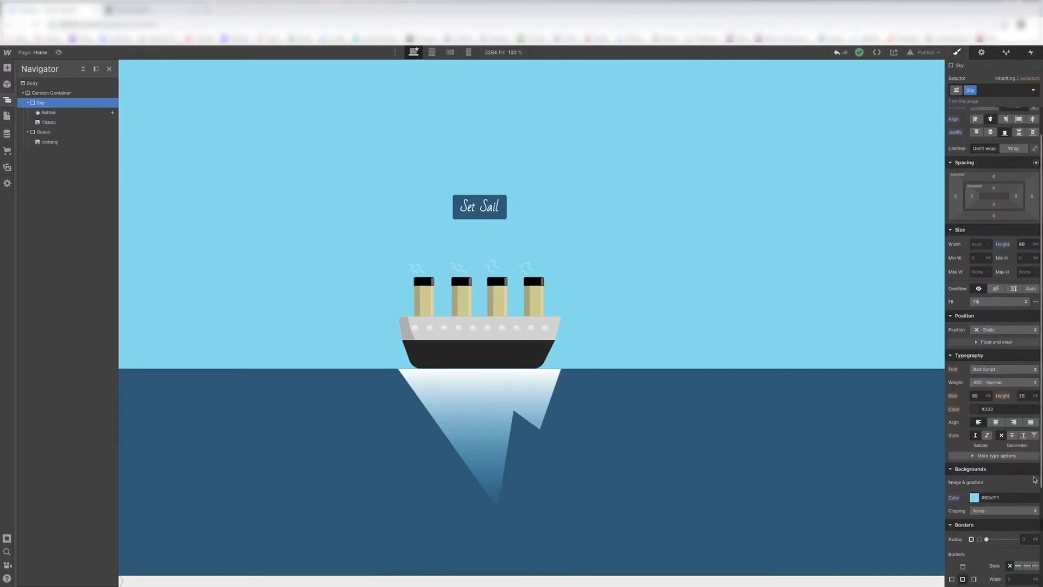
{"action": "left_click", "coordinate": [993, 498]}
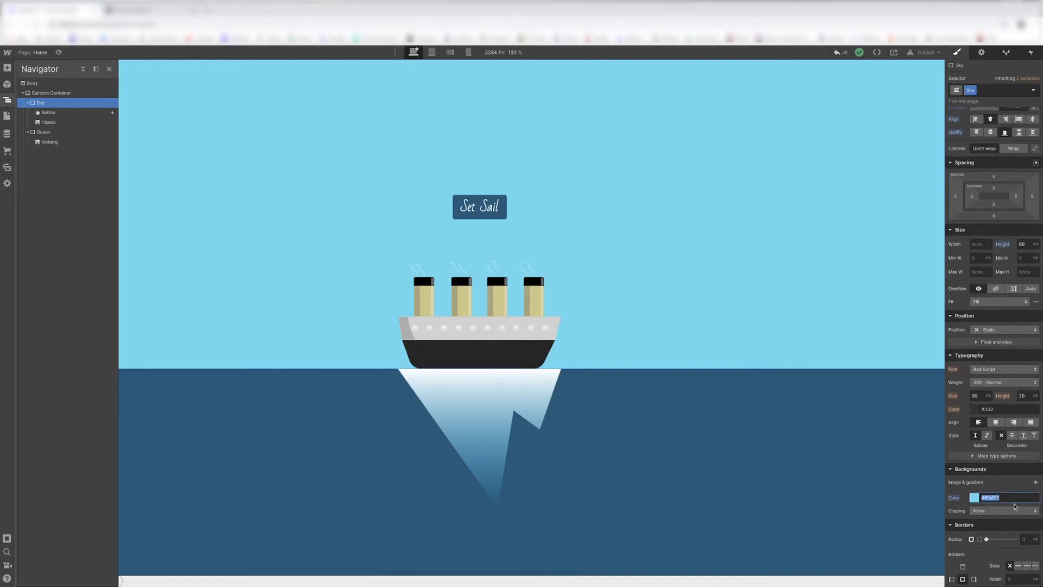
Step: Reopen the Set Sail Button Click animation from the button's mouse click trigger
{"action": "left_click", "coordinate": [1030, 53]}
{"action": "left_click", "coordinate": [503, 215]}
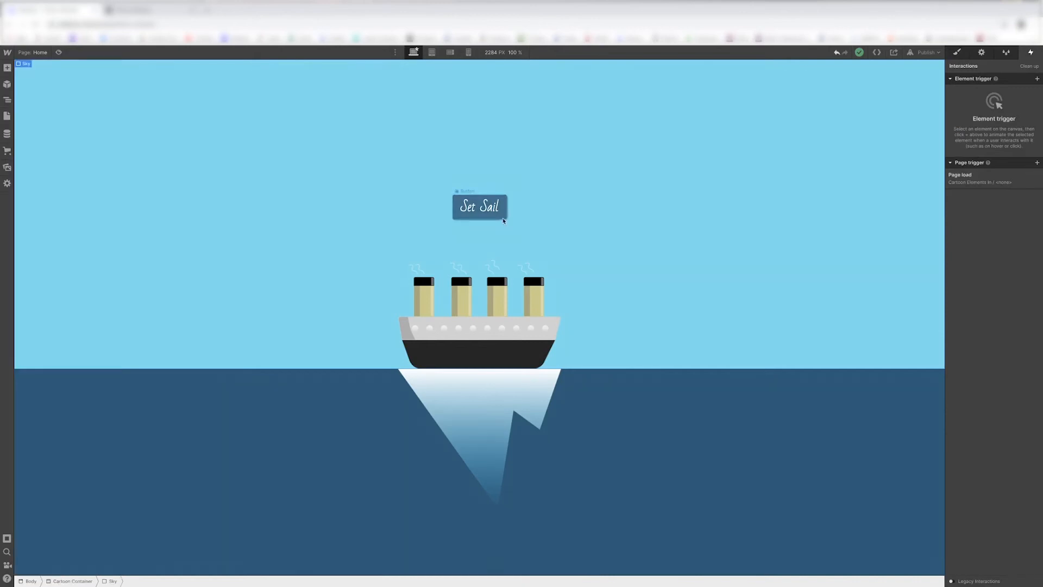
{"action": "left_click", "coordinate": [1006, 99]}
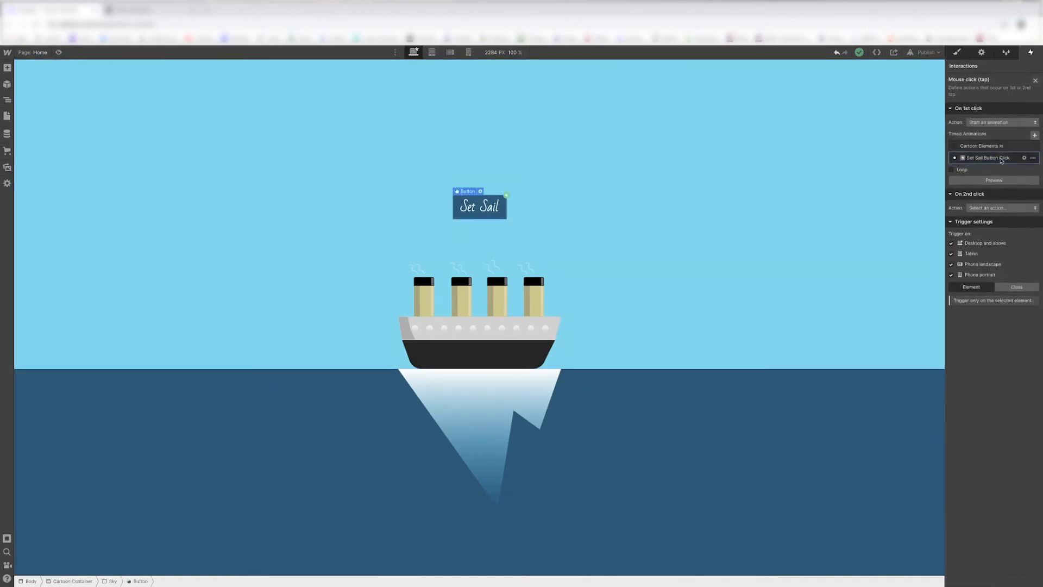
{"action": "left_click", "coordinate": [1024, 158]}
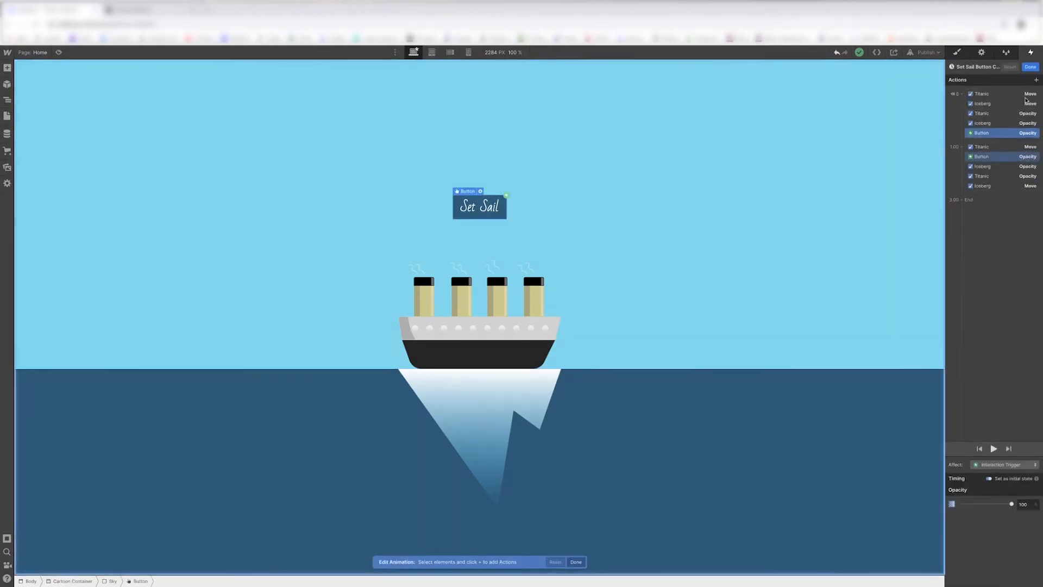
{"action": "left_click", "coordinate": [1036, 81]}
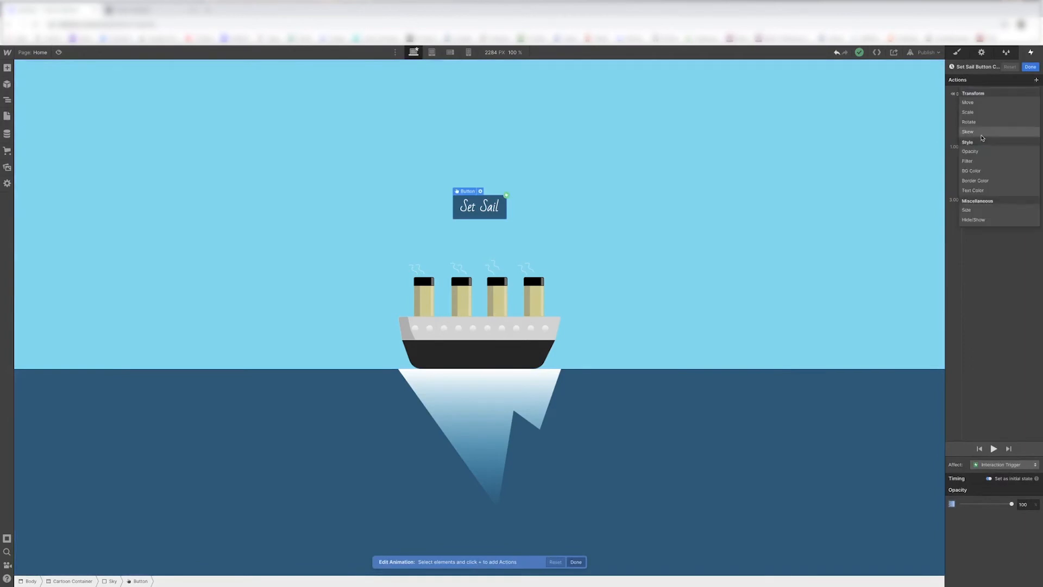
{"action": "left_click", "coordinate": [974, 170]}
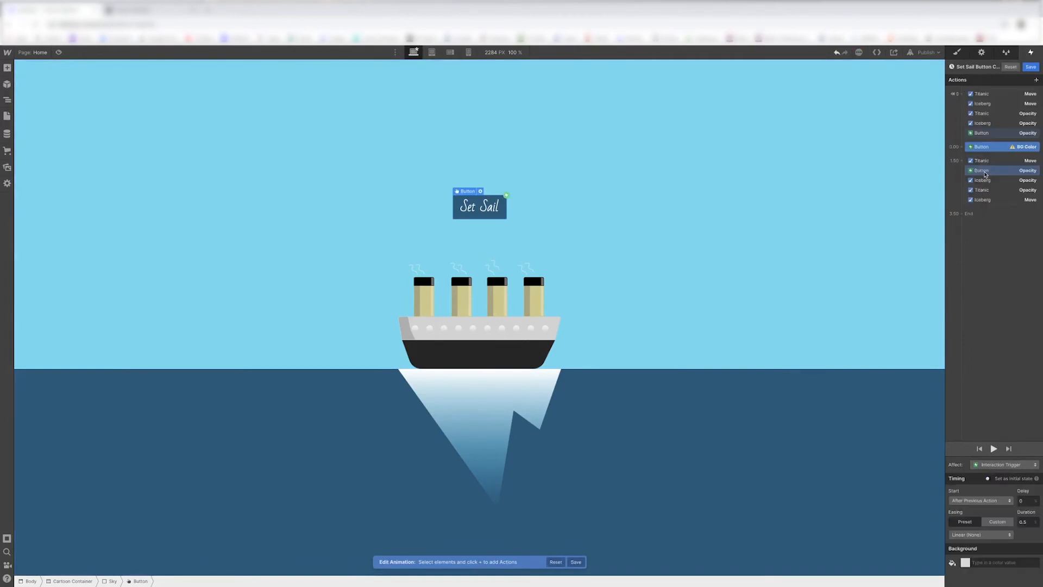
{"action": "key", "text": "Delete"}
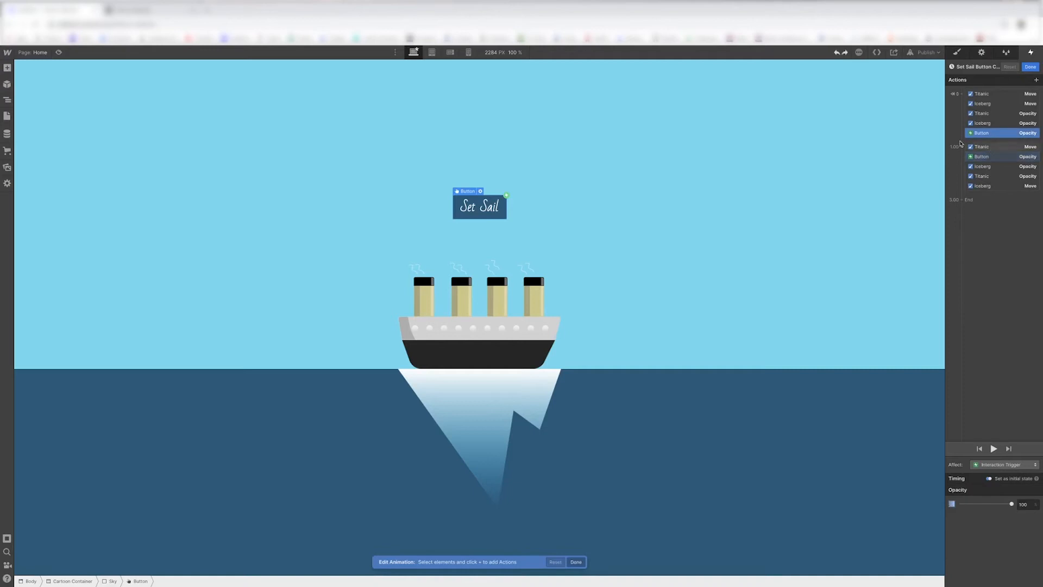
Step: Add a background color action for the Sky, set as initial state with the color #80d7f1
{"action": "left_click", "coordinate": [194, 143]}
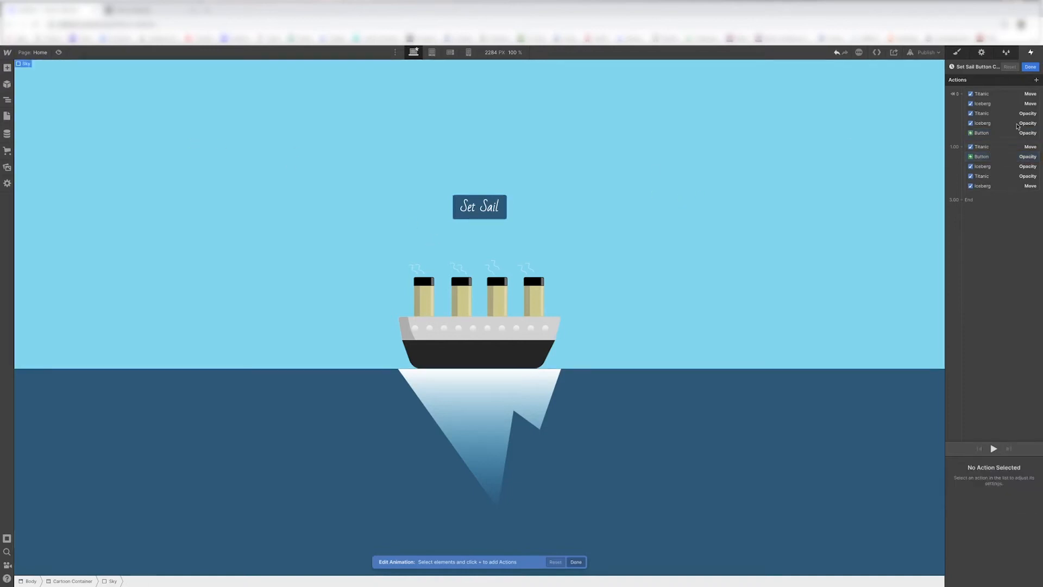
{"action": "left_click", "coordinate": [1036, 80]}
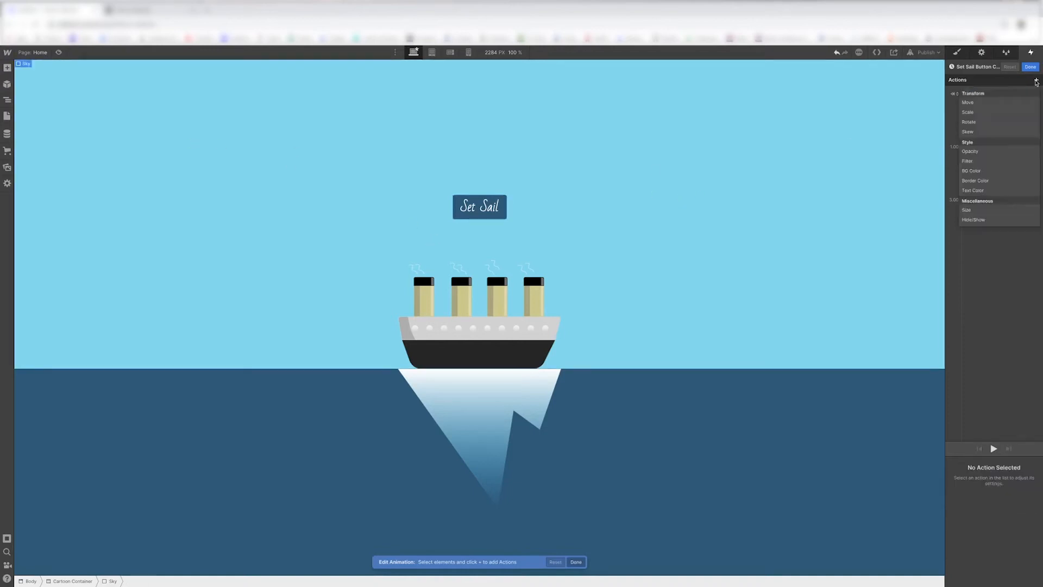
{"action": "left_click", "coordinate": [972, 170]}
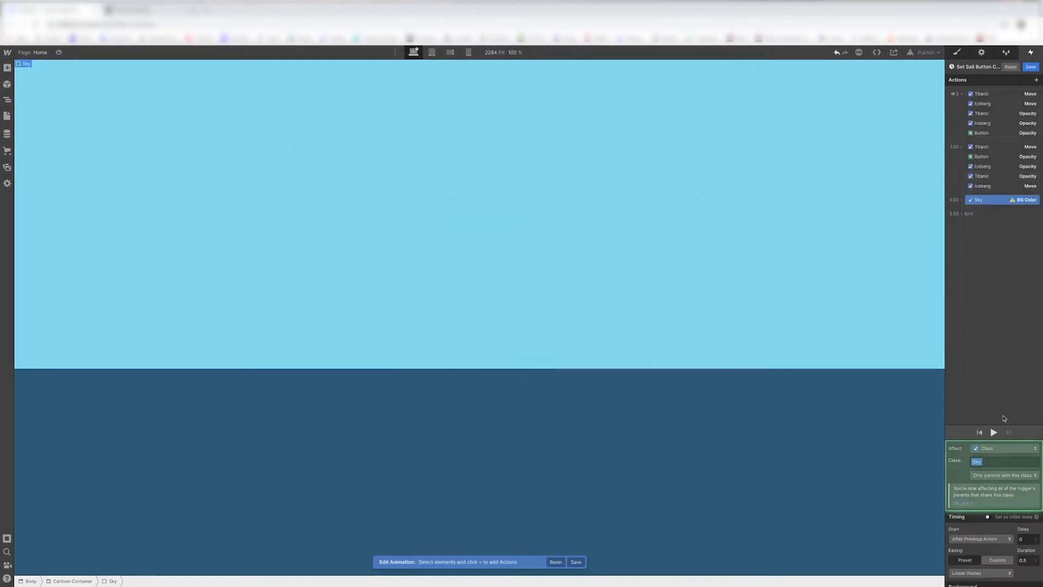
{"action": "left_click", "coordinate": [987, 516]}
{"action": "left_click", "coordinate": [991, 559]}
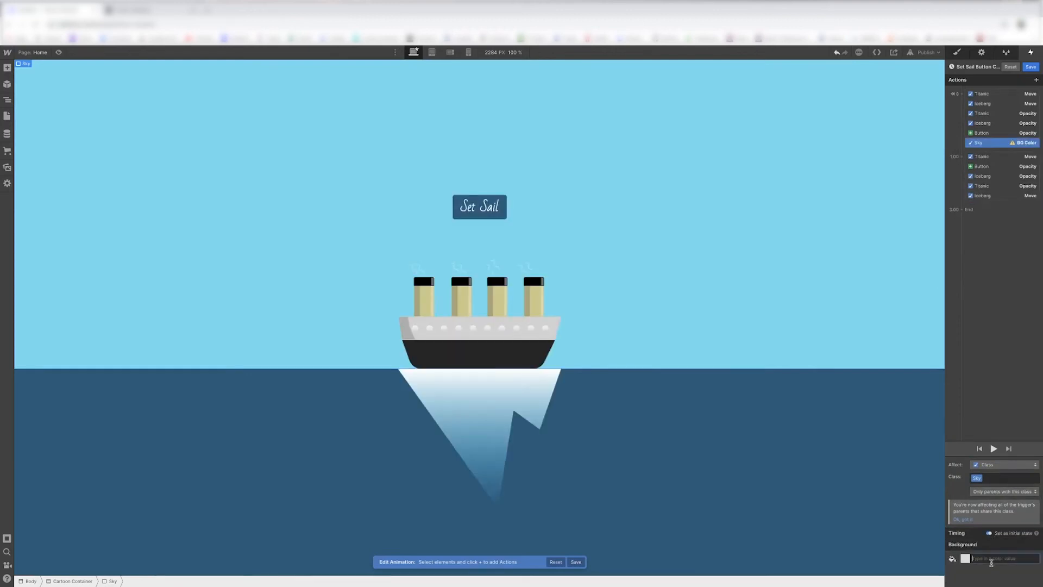
{"action": "type", "text": "#80d7f1"}
Step: Add a second Sky background color action directly after the initial state and set its color to transparent
{"action": "left_click", "coordinate": [1036, 80]}
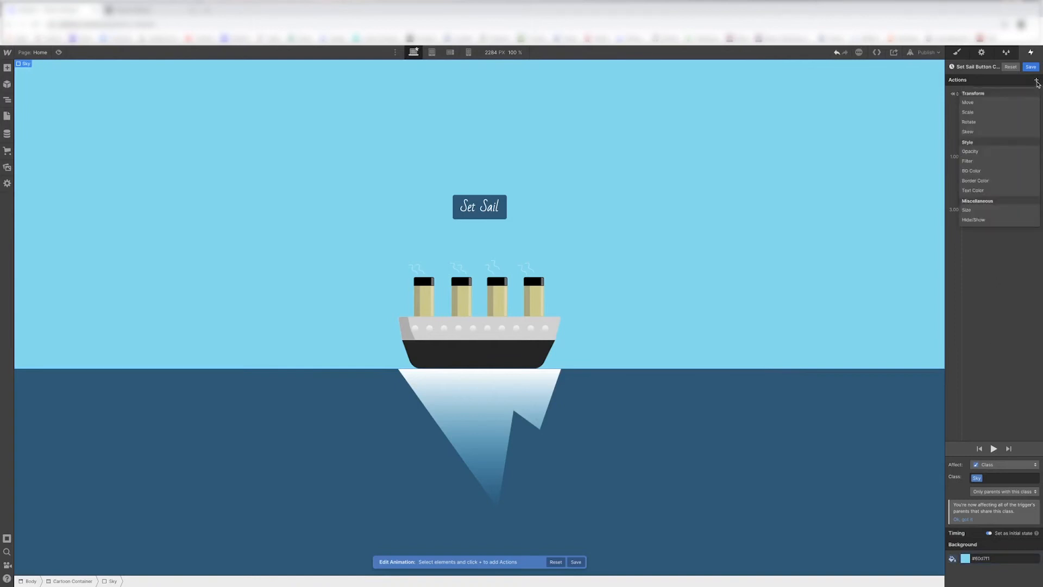
{"action": "left_click", "coordinate": [987, 170]}
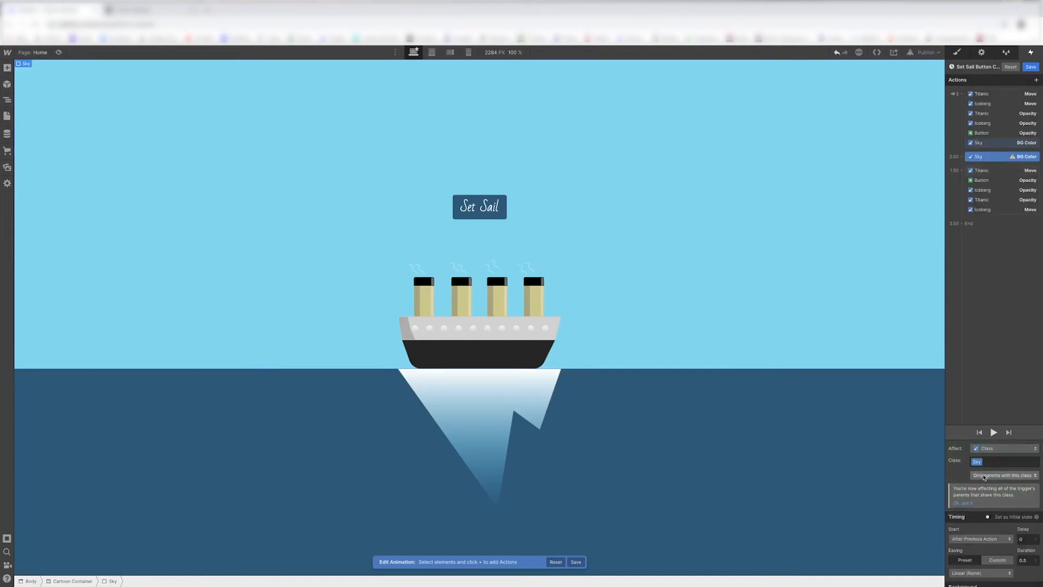
{"action": "scroll", "coordinate": [986, 579], "scroll_direction": "down", "scroll_amount": 1}
{"action": "left_click", "coordinate": [965, 579]}
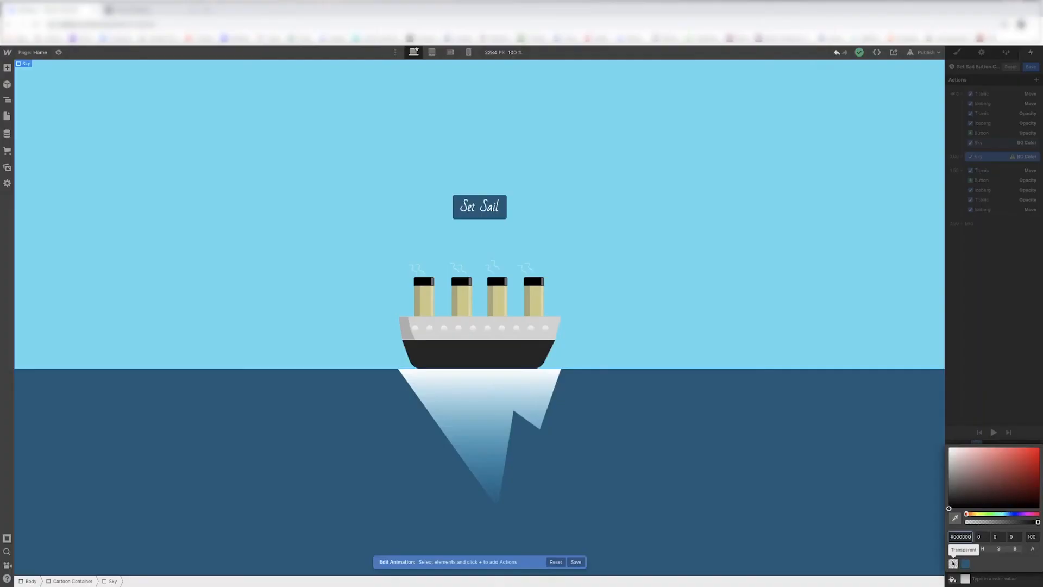
{"action": "left_click", "coordinate": [954, 563]}
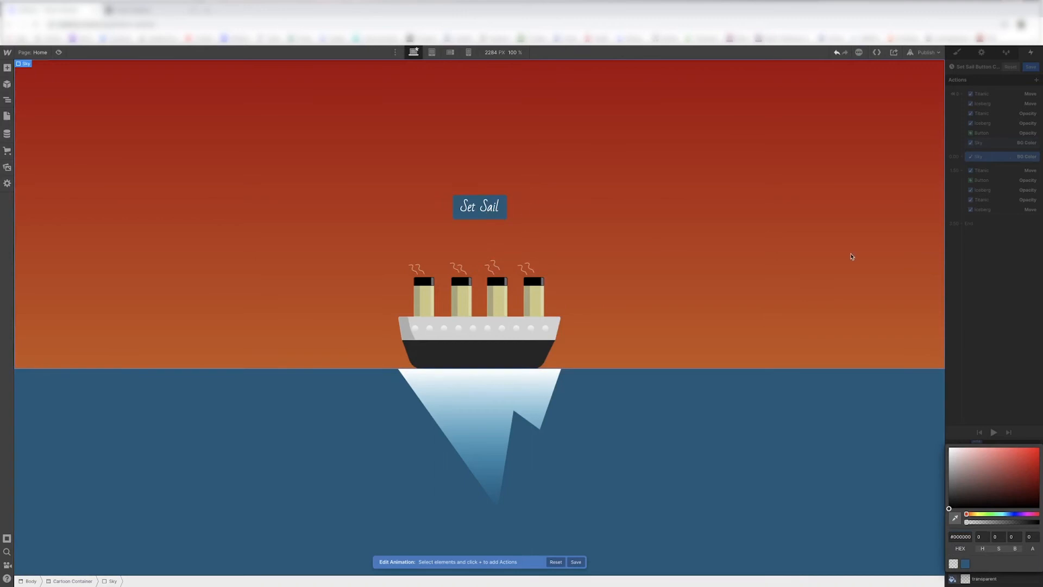
{"action": "left_click", "coordinate": [927, 356]}
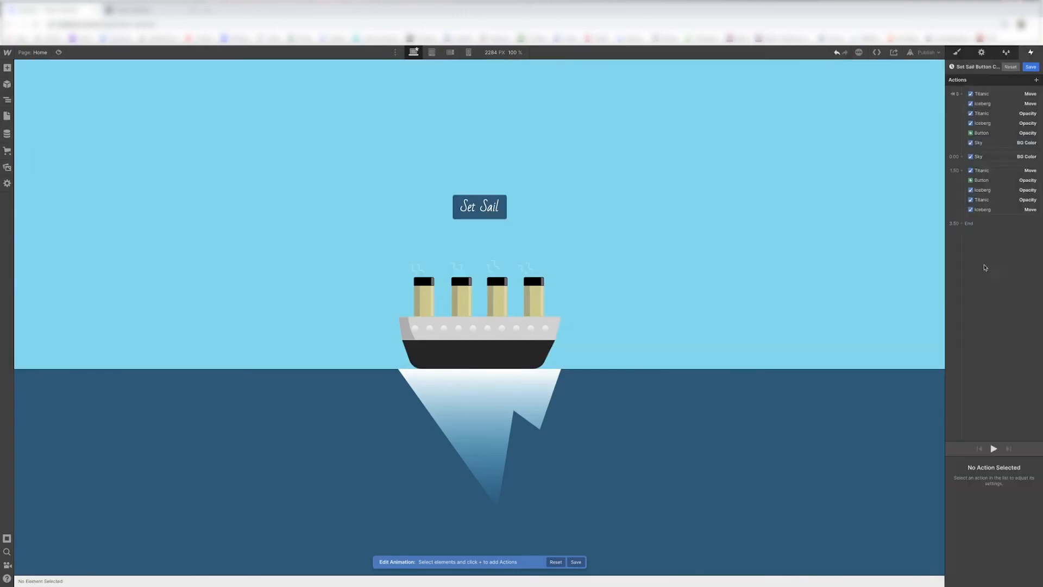
Step: Check the Sky and Titanic actions by playing the whole timed animation from its initial state, and save it
{"action": "left_click", "coordinate": [989, 158]}
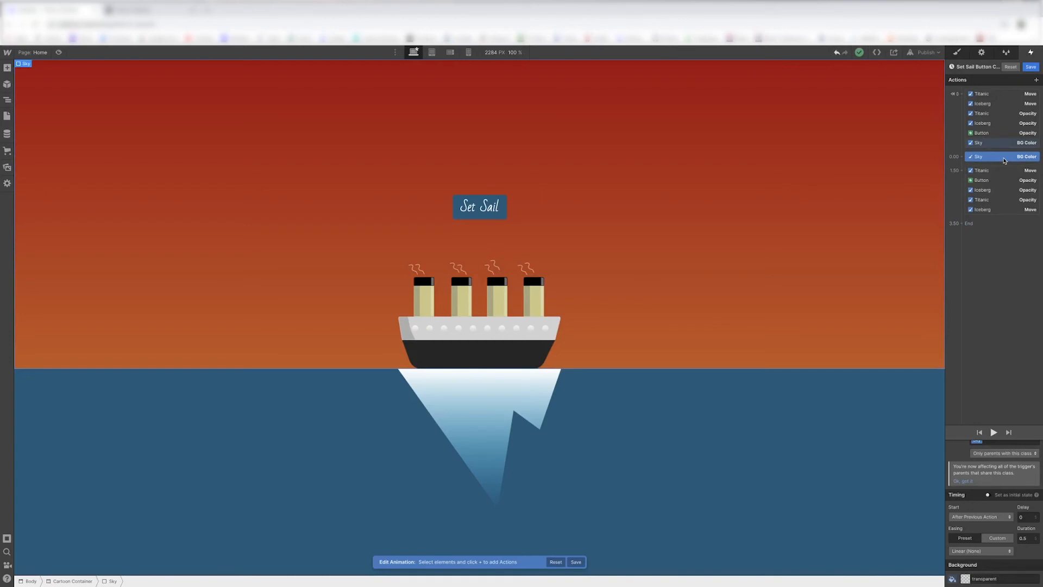
{"action": "left_click", "coordinate": [983, 171]}
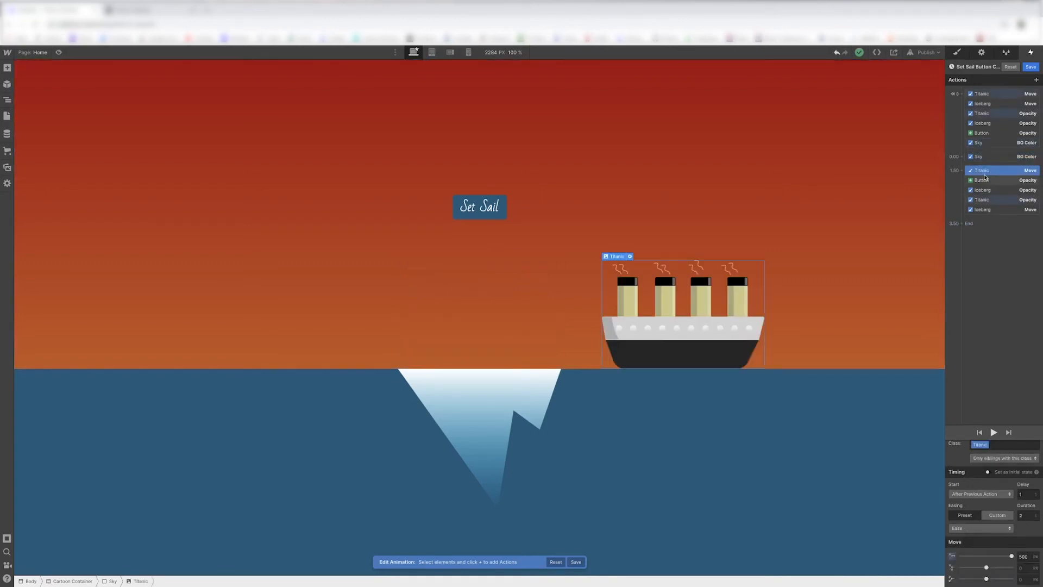
{"action": "left_click", "coordinate": [983, 156]}
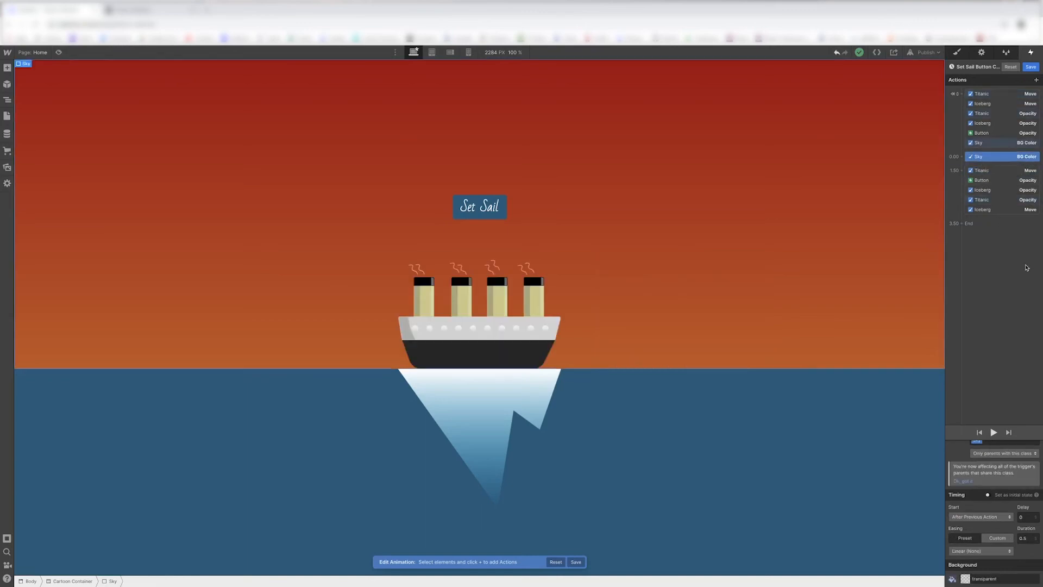
{"action": "left_click", "coordinate": [982, 104]}
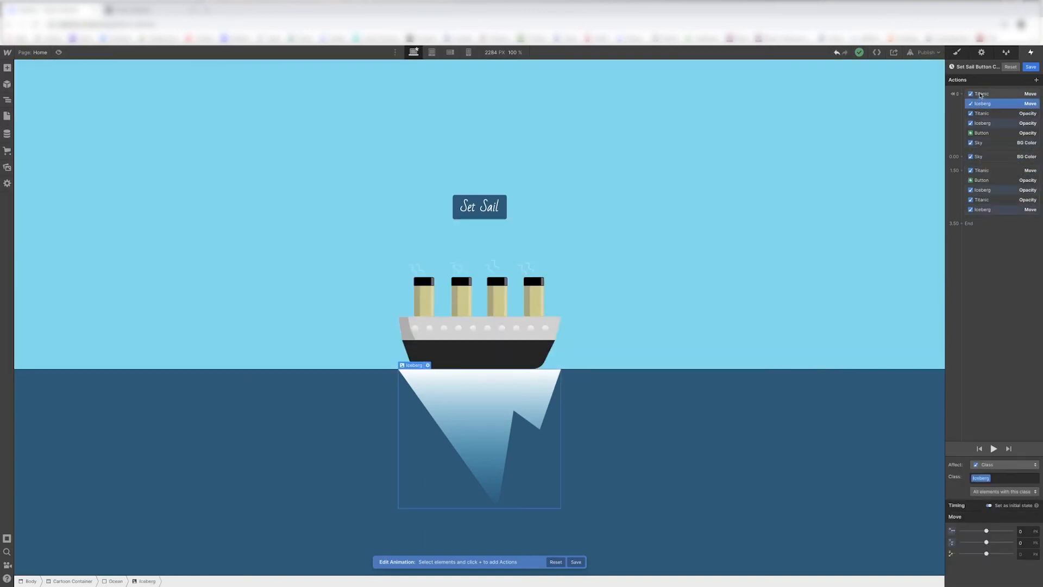
{"action": "left_click", "coordinate": [980, 95]}
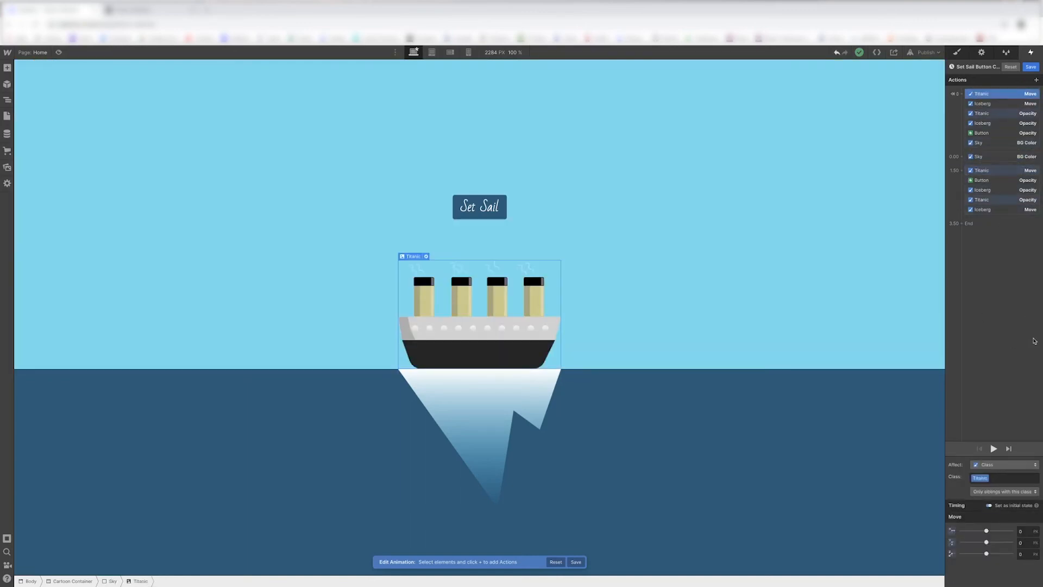
{"action": "left_click", "coordinate": [994, 450]}
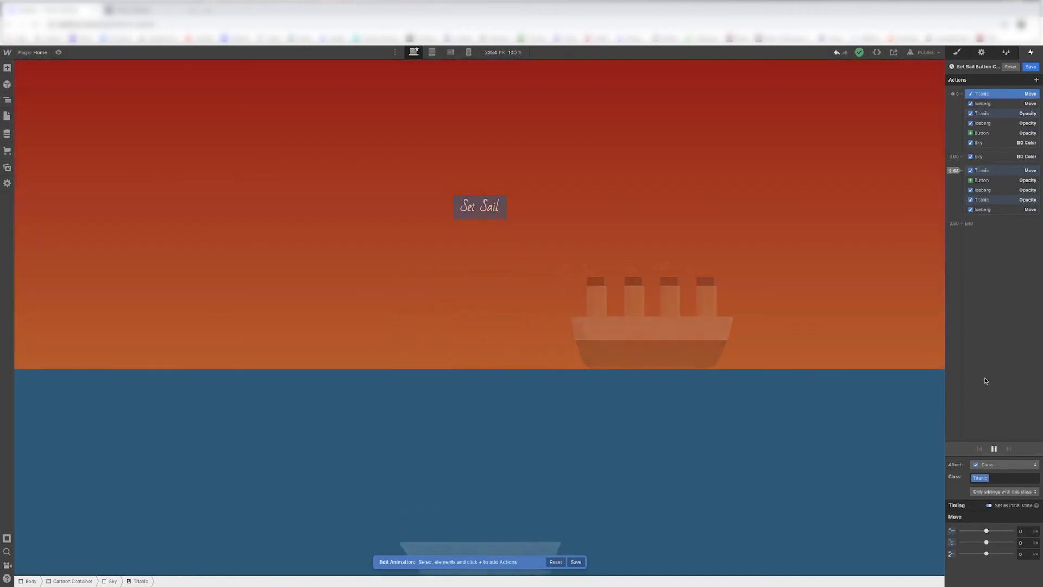
{"action": "left_click", "coordinate": [990, 447]}
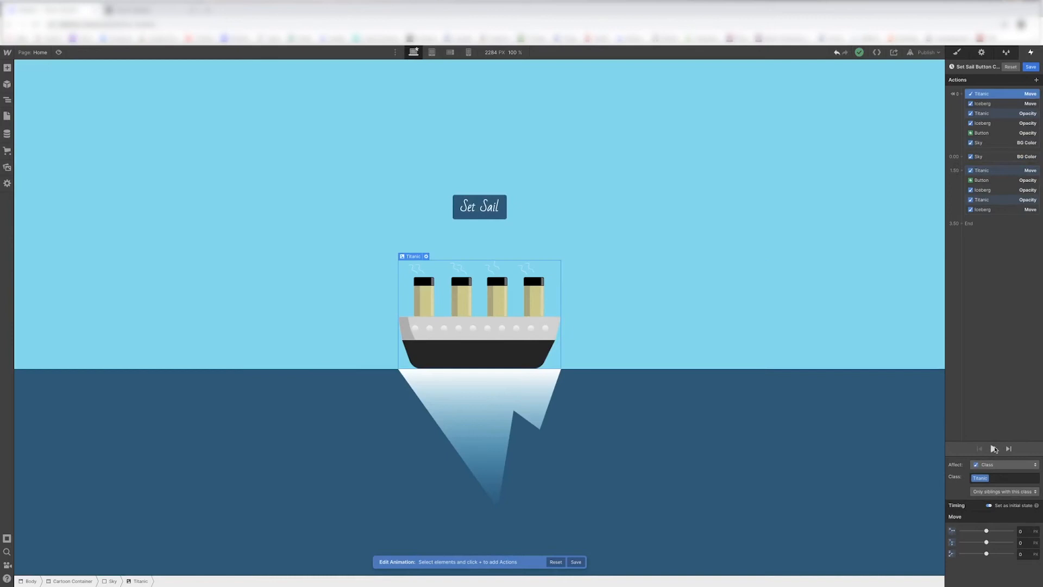
{"action": "left_click", "coordinate": [1030, 67]}
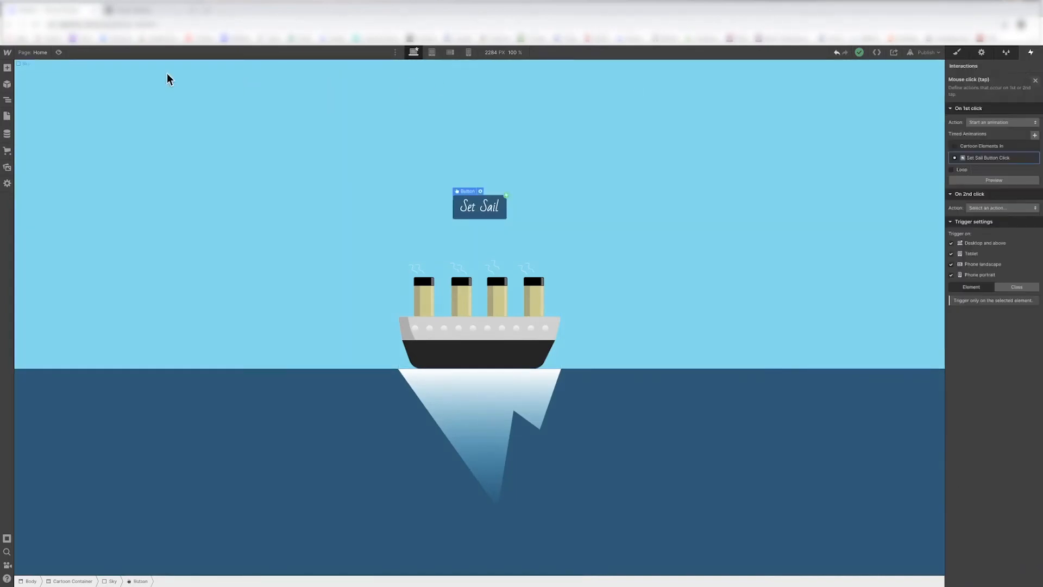
Step: Test the Set Sail button's click animation twice in page preview and return to the designer
{"action": "left_click", "coordinate": [58, 52]}
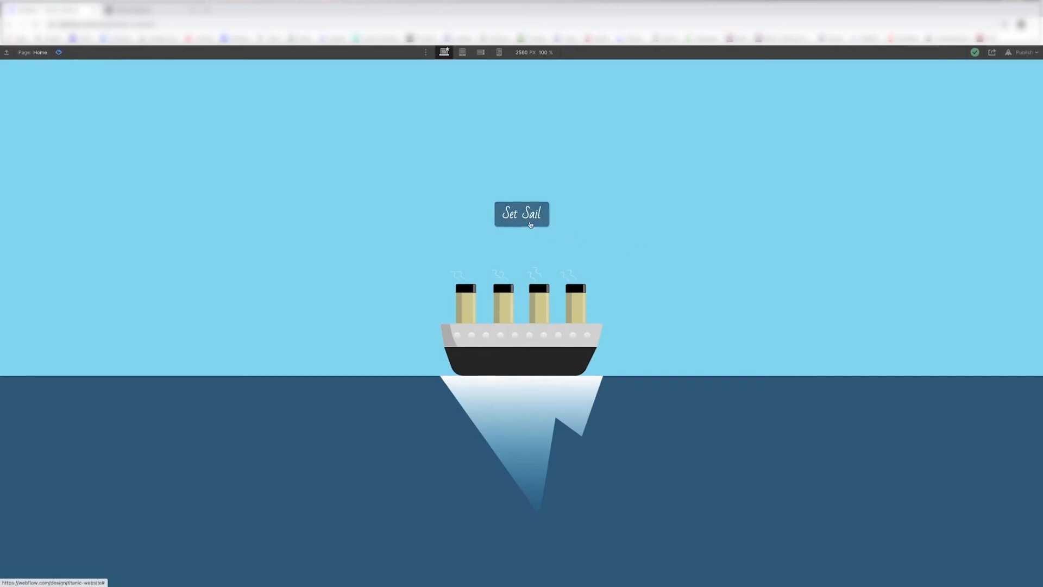
{"action": "left_click", "coordinate": [531, 224]}
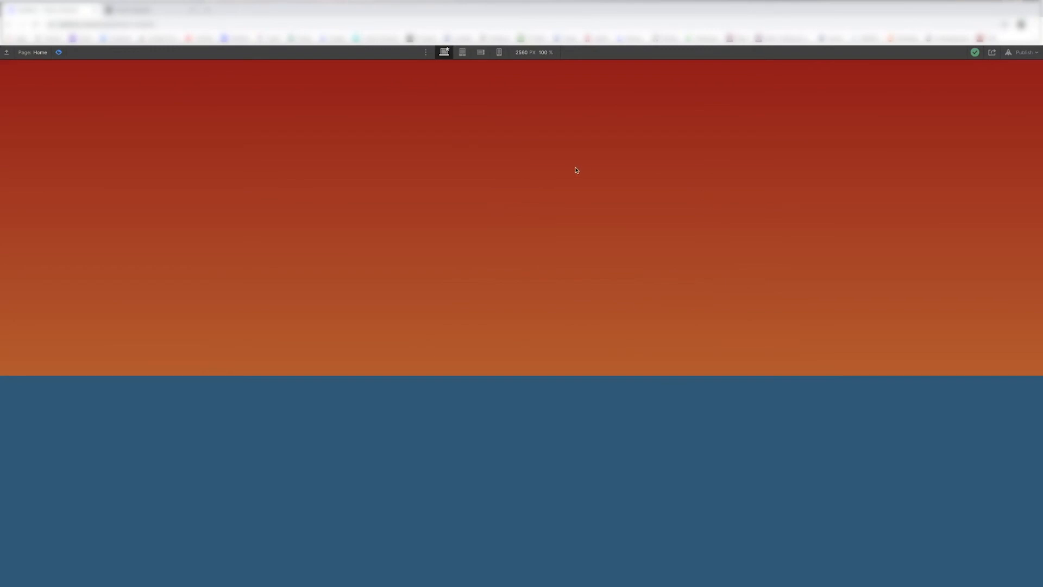
{"action": "left_click", "coordinate": [58, 54]}
{"action": "left_click", "coordinate": [59, 52]}
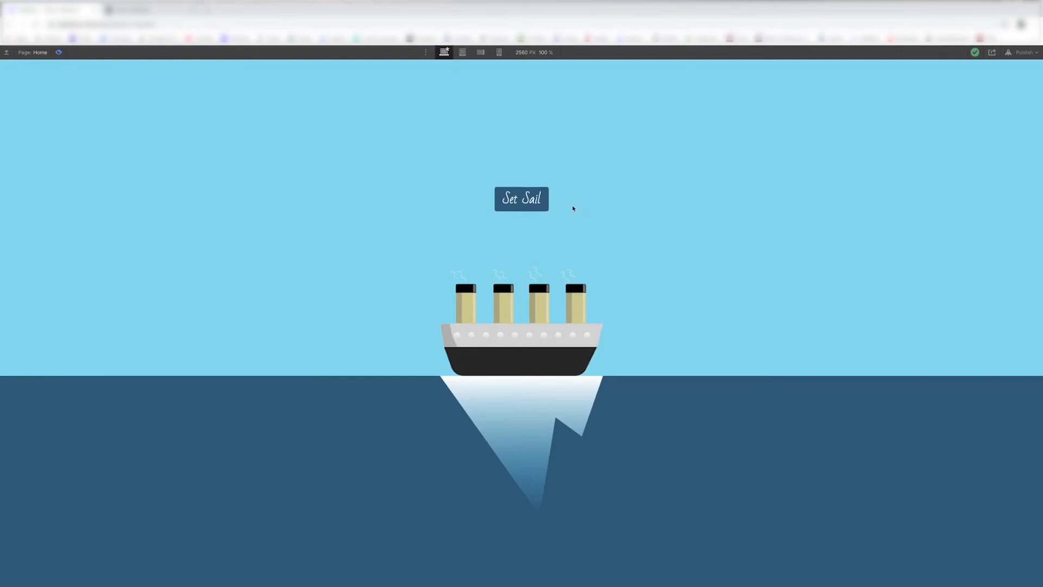
{"action": "left_click", "coordinate": [535, 219]}
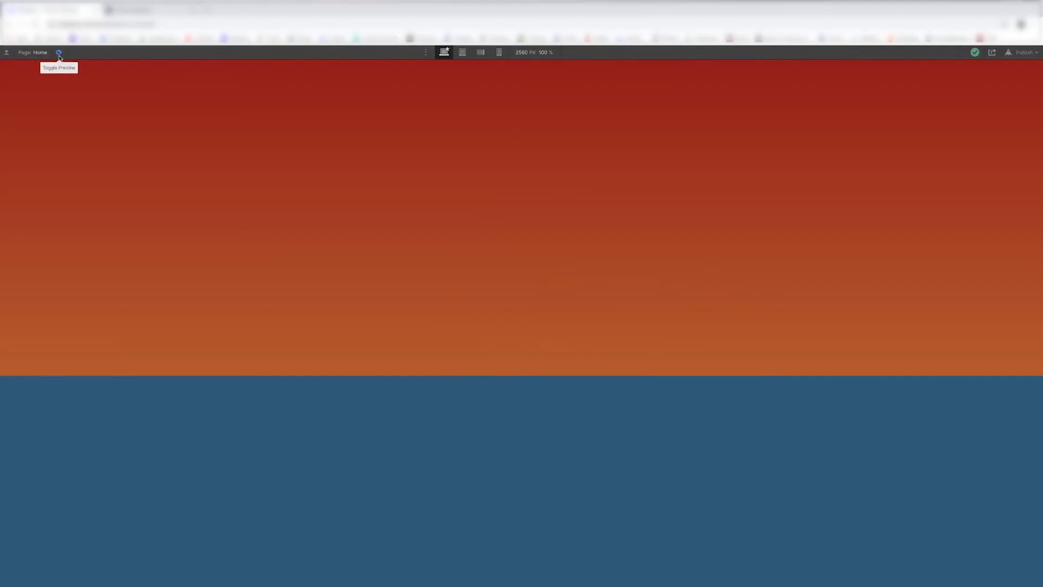
{"action": "left_click", "coordinate": [58, 53]}
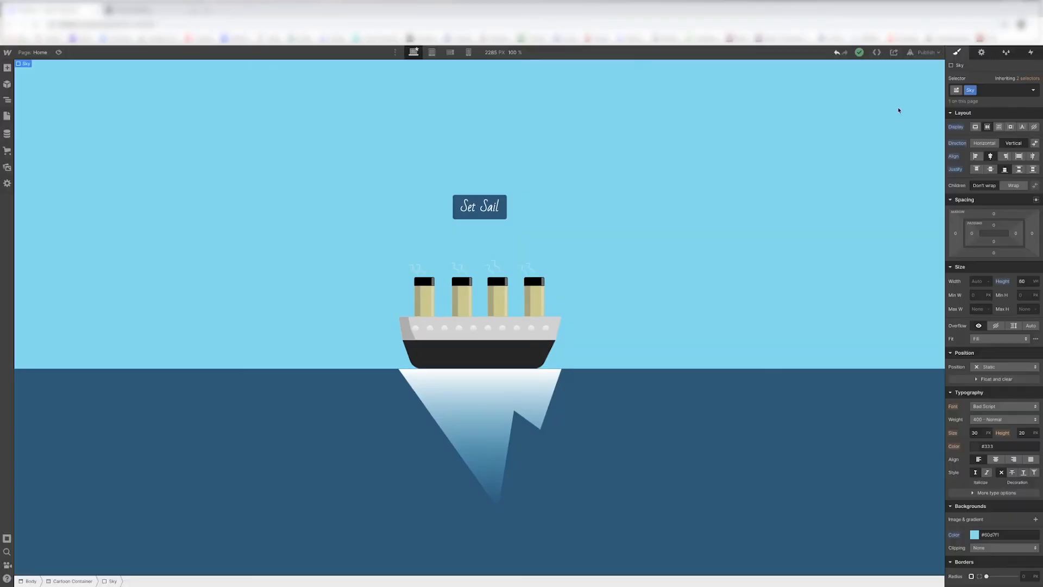
Step: Show the page's element hierarchy and open the Set Sail Button Click animation from the button's mouse click trigger
{"action": "left_click", "coordinate": [505, 217]}
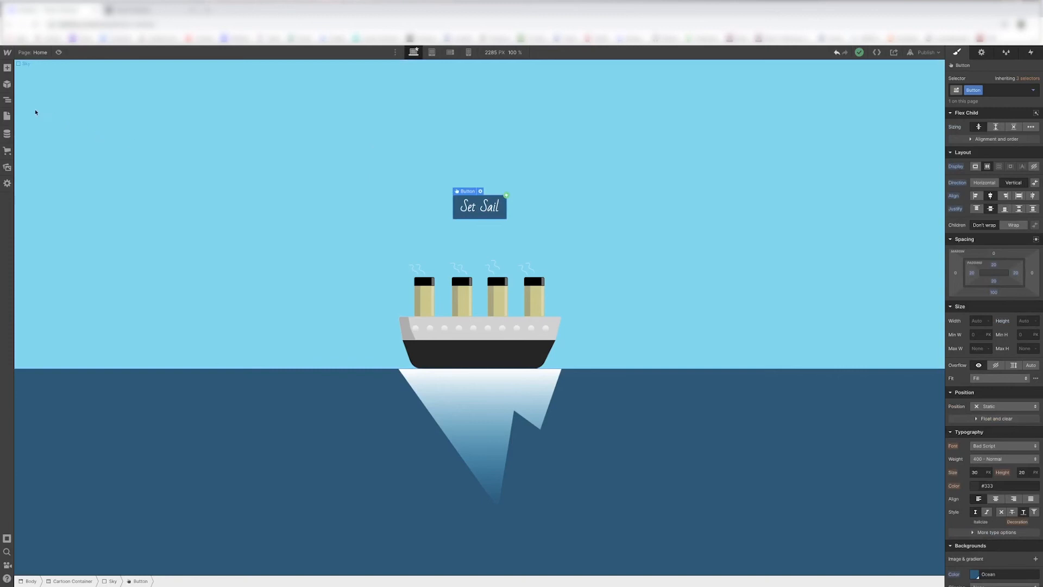
{"action": "left_click", "coordinate": [7, 100]}
{"action": "left_click", "coordinate": [23, 93]}
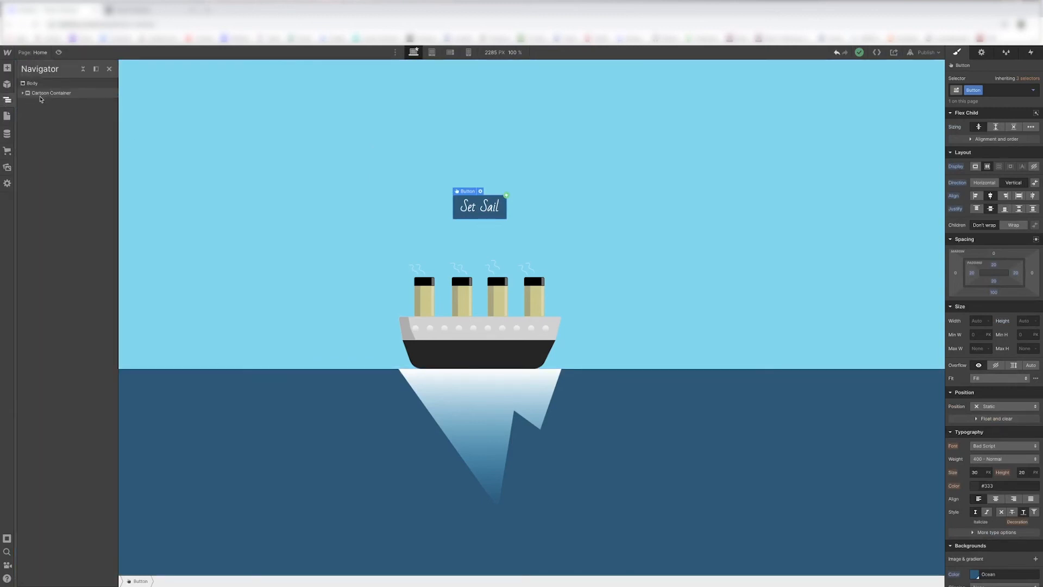
{"action": "left_click", "coordinate": [1030, 53]}
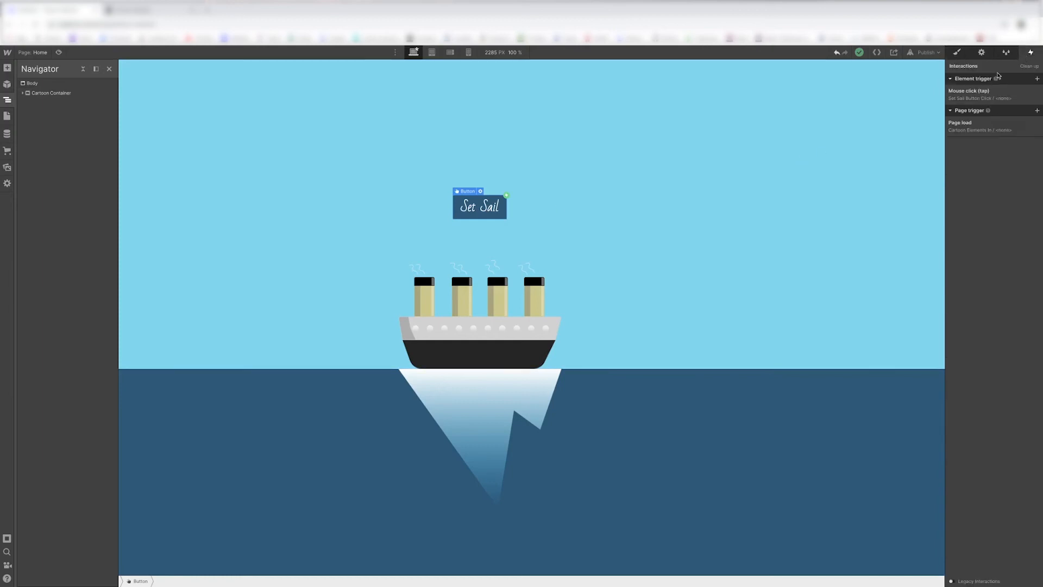
{"action": "left_click", "coordinate": [984, 101]}
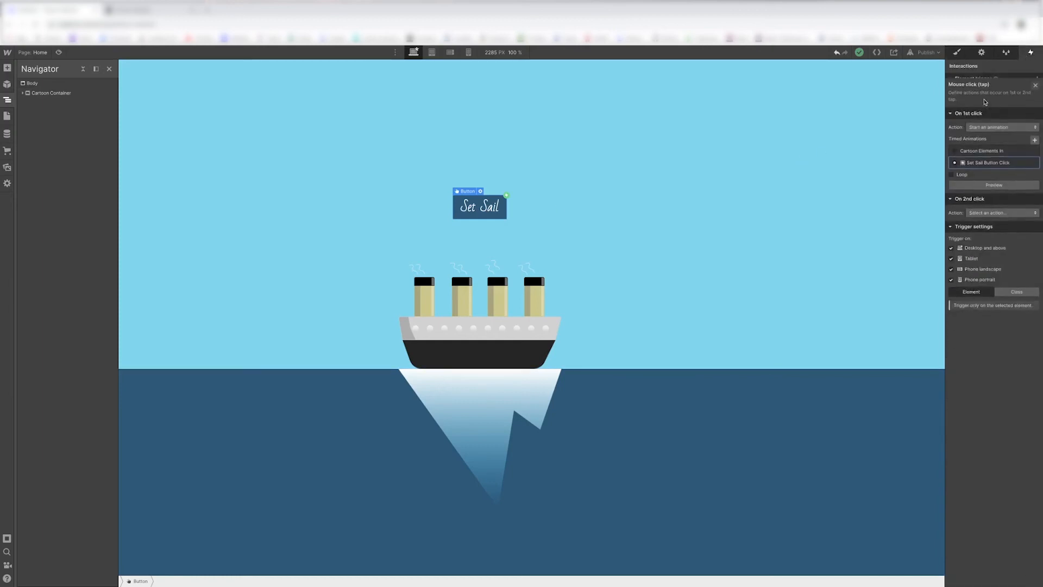
{"action": "left_click", "coordinate": [1025, 159]}
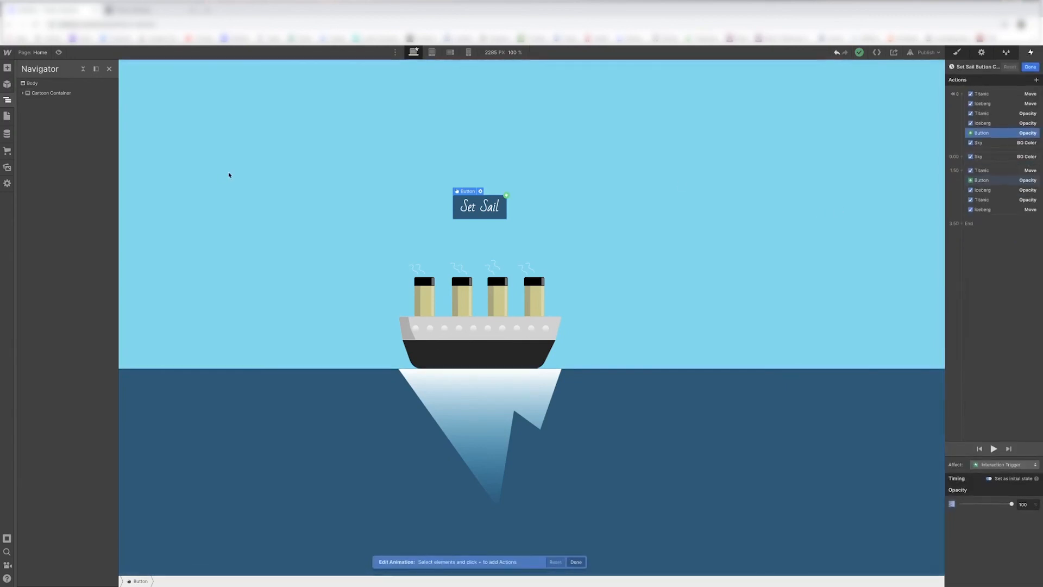
Step: Add an opacity action for the Cartoon Container, set as initial state at 100%
{"action": "left_click", "coordinate": [63, 93]}
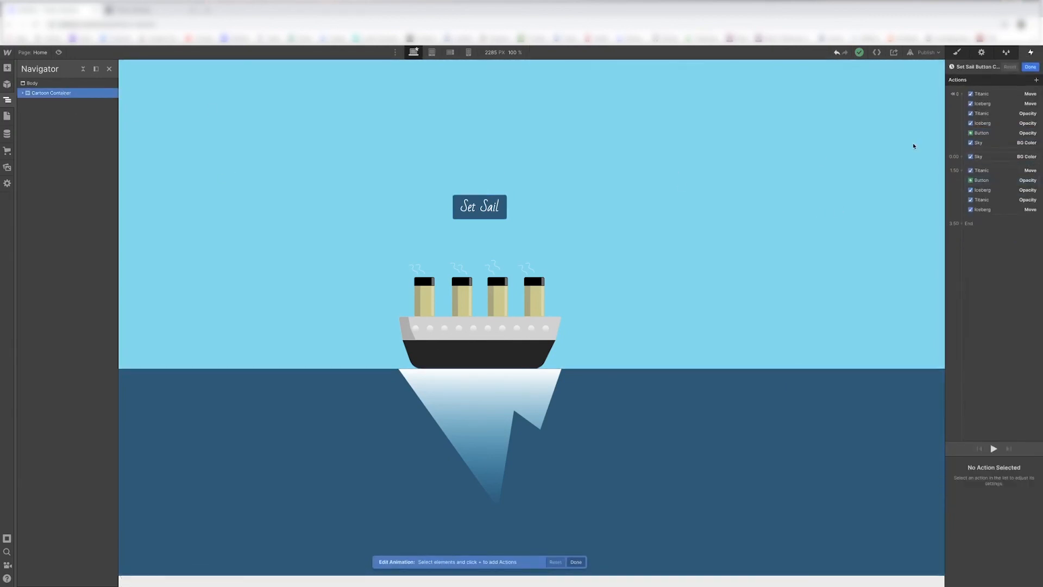
{"action": "left_click", "coordinate": [1037, 80]}
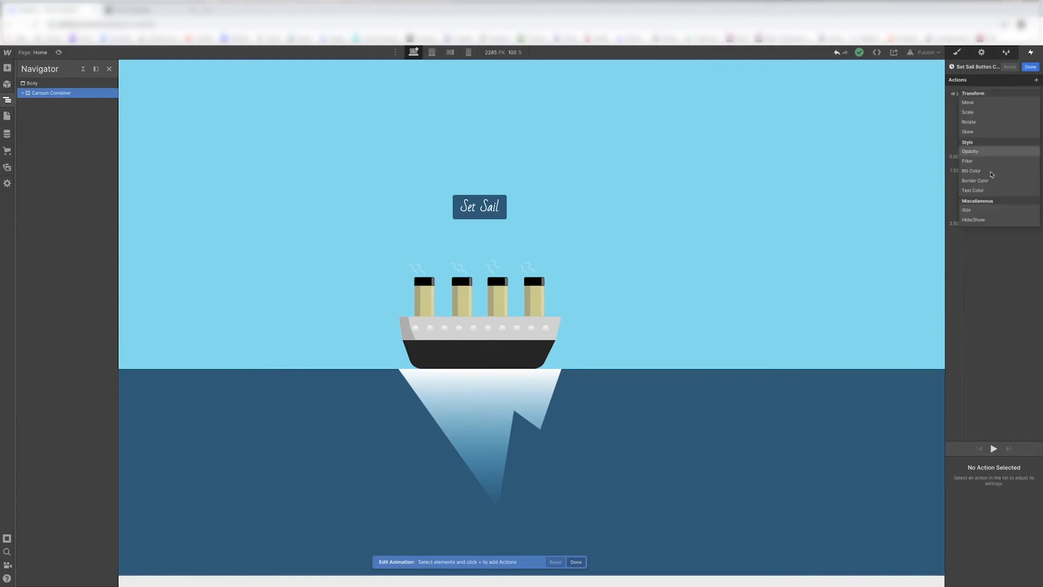
{"action": "left_click", "coordinate": [990, 154]}
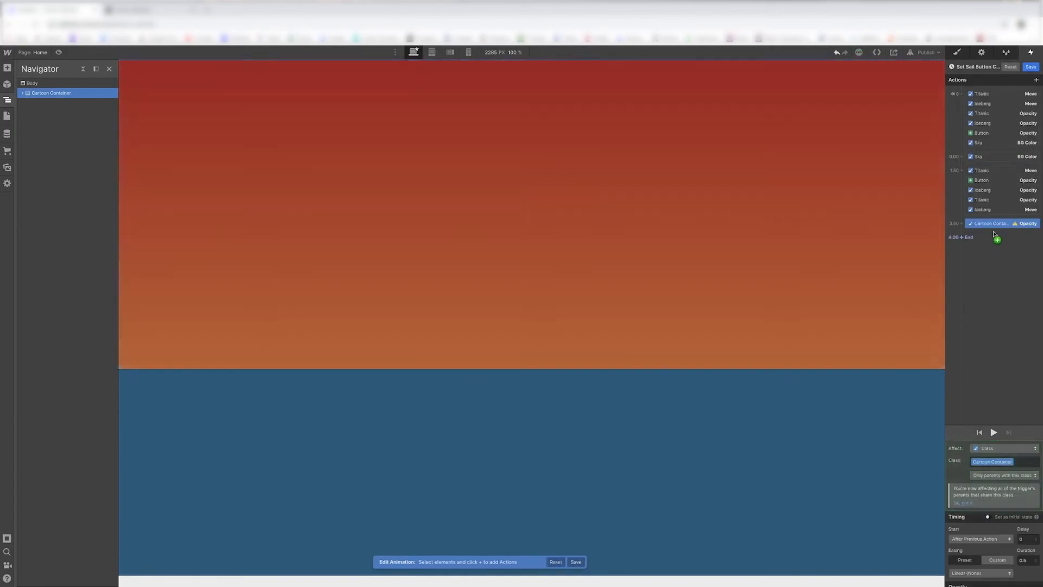
{"action": "left_click", "coordinate": [989, 518]}
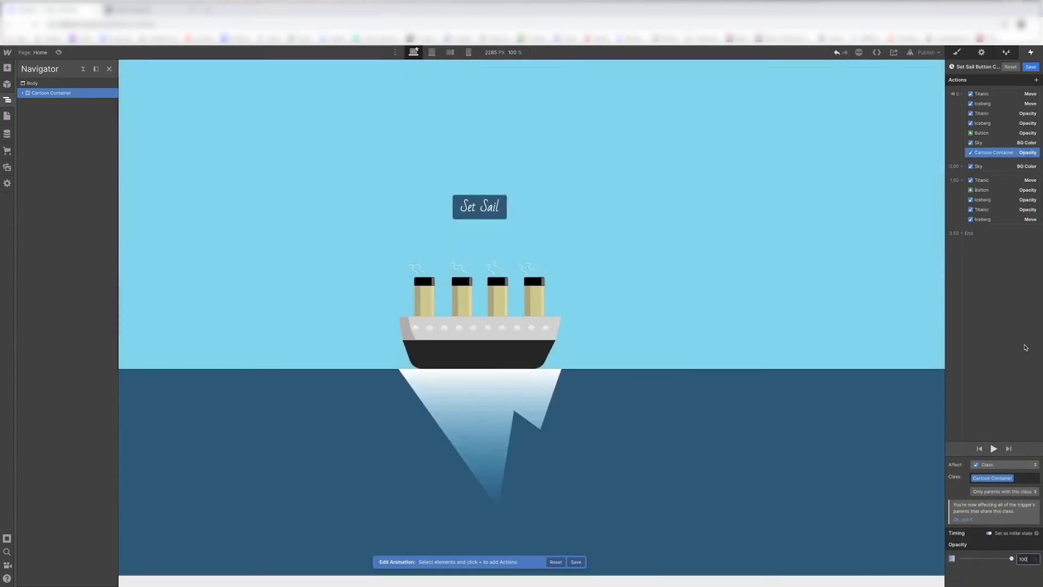
Step: Add a Cartoon Container opacity action at the end of the timeline with 0% opacity, and return to the initial state
{"action": "left_click", "coordinate": [962, 234]}
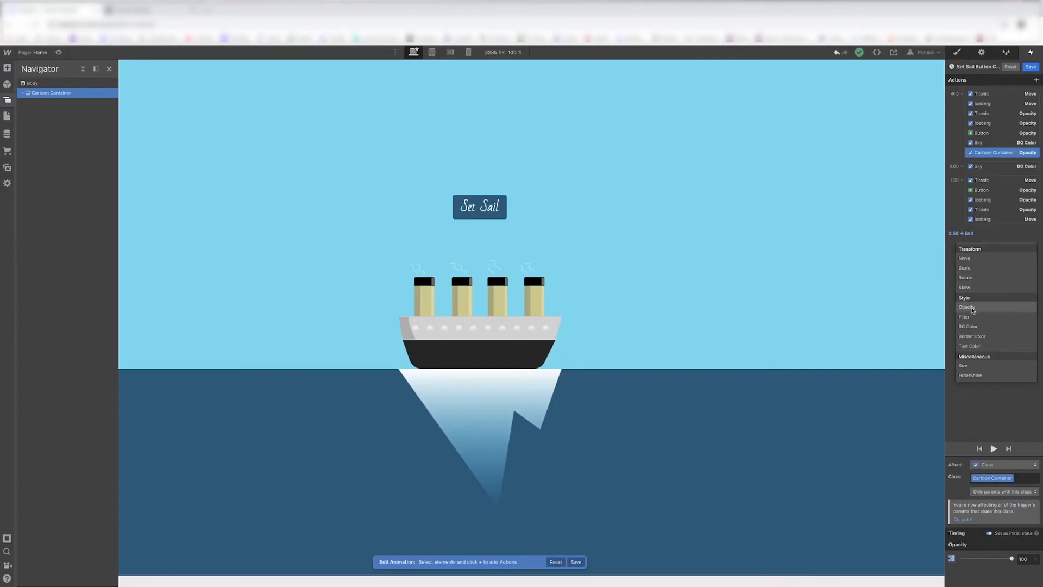
{"action": "left_click", "coordinate": [967, 307]}
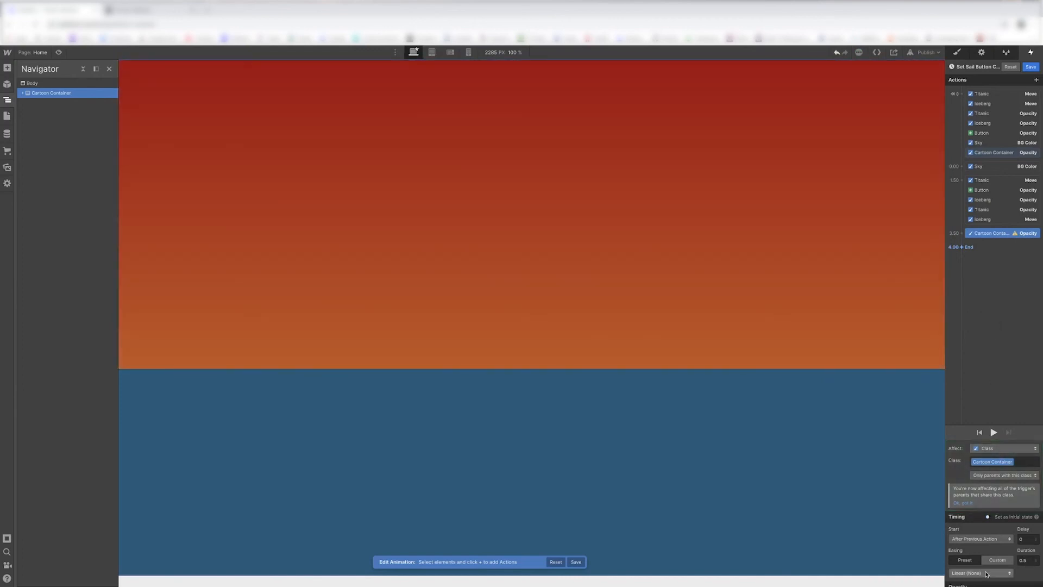
{"action": "scroll", "coordinate": [994, 511], "scroll_direction": "down", "scroll_amount": 1}
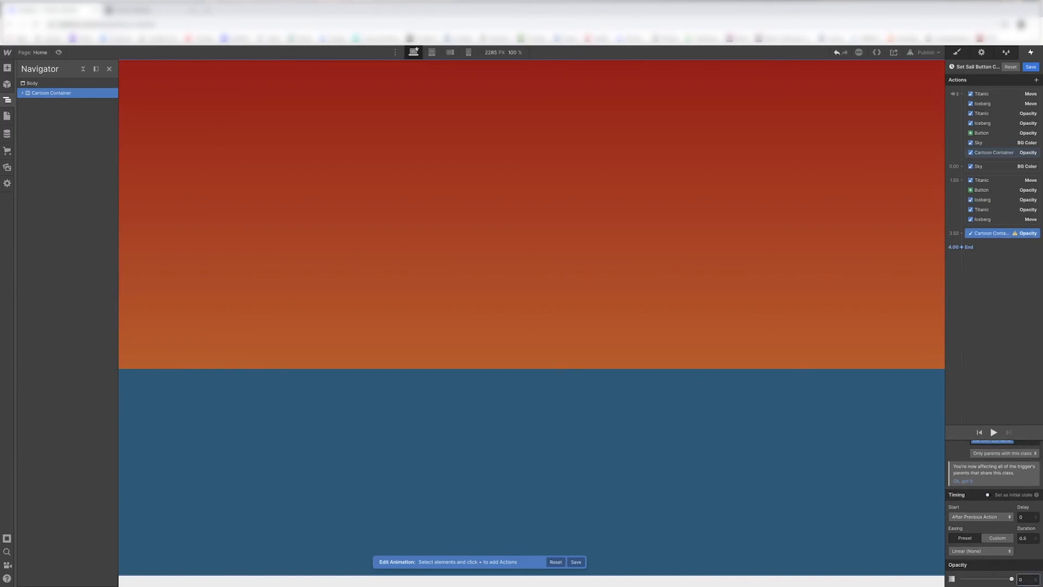
{"action": "left_click", "coordinate": [981, 93]}
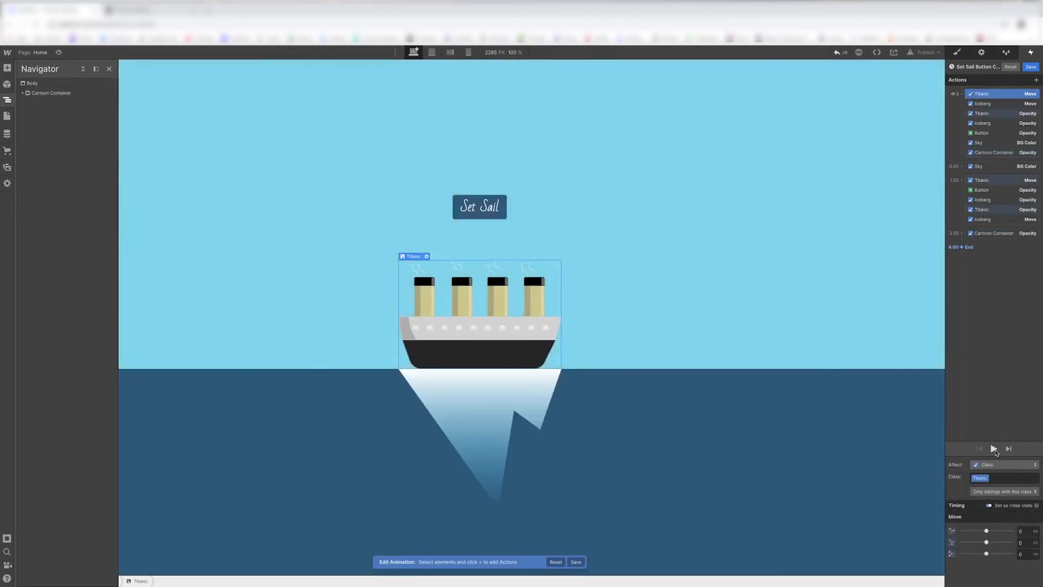
Step: Play through the Set Sail Button Click animation timeline on the canvas and save the animation
{"action": "left_click", "coordinate": [994, 448]}
{"action": "left_click", "coordinate": [994, 450]}
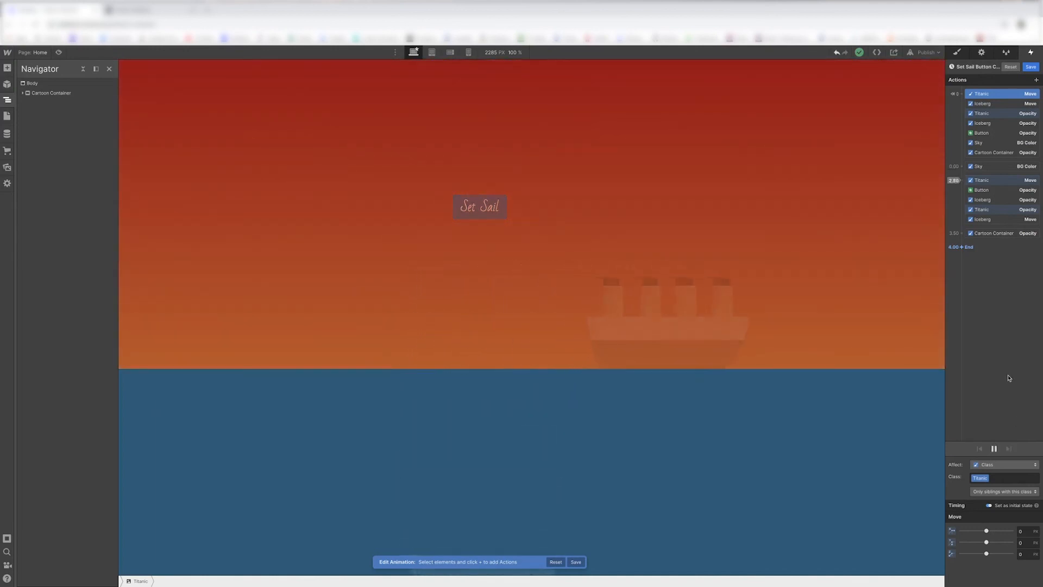
{"action": "left_click", "coordinate": [1031, 66]}
Step: Set the Body element's background color to black
{"action": "left_click", "coordinate": [958, 53]}
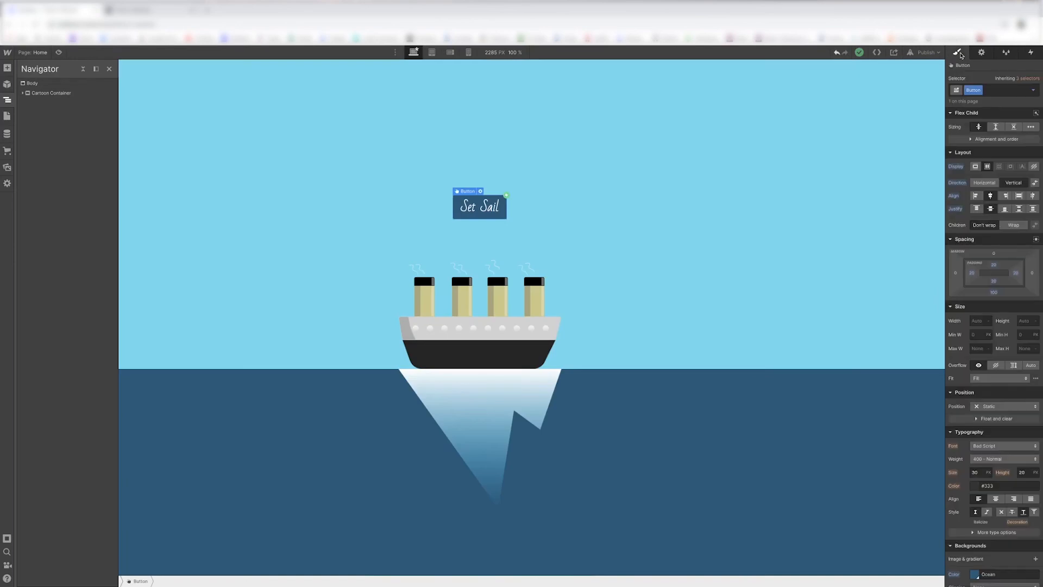
{"action": "left_click", "coordinate": [44, 84]}
{"action": "scroll", "coordinate": [997, 260], "scroll_direction": "down", "scroll_amount": 3}
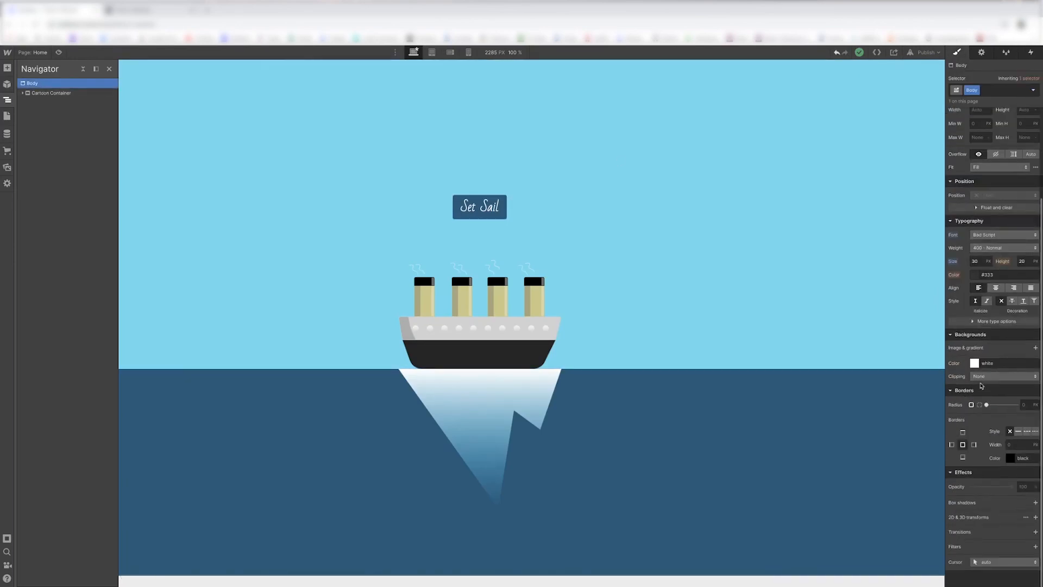
{"action": "left_click", "coordinate": [975, 364]}
{"action": "left_click", "coordinate": [952, 430]}
{"action": "key", "text": "Escape"}
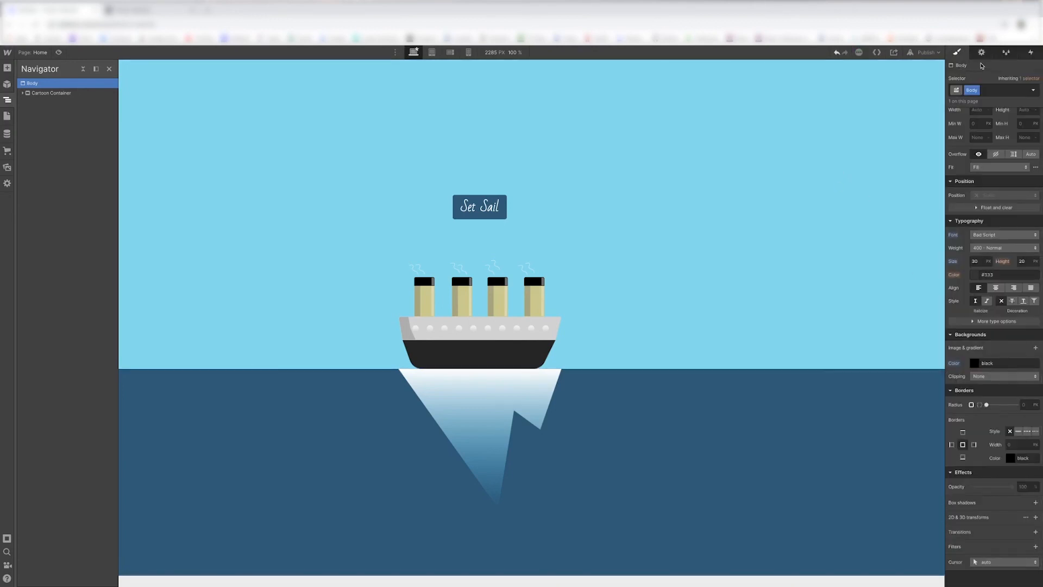
Step: Test the Set Sail button's full animation in page preview against the black page background and return to the designer
{"action": "left_click", "coordinate": [58, 52]}
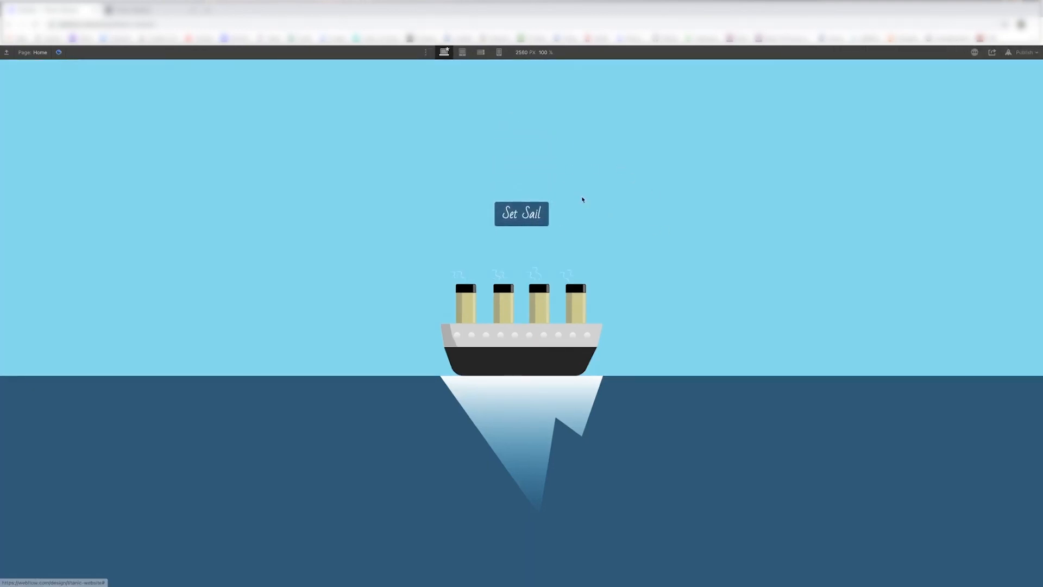
{"action": "left_click", "coordinate": [542, 218]}
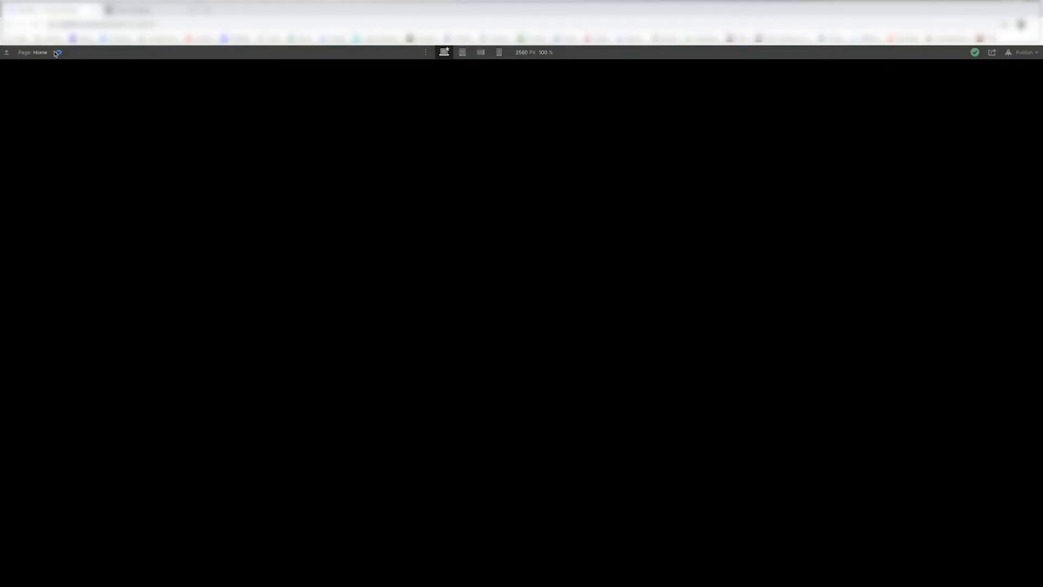
{"action": "left_click", "coordinate": [55, 51]}
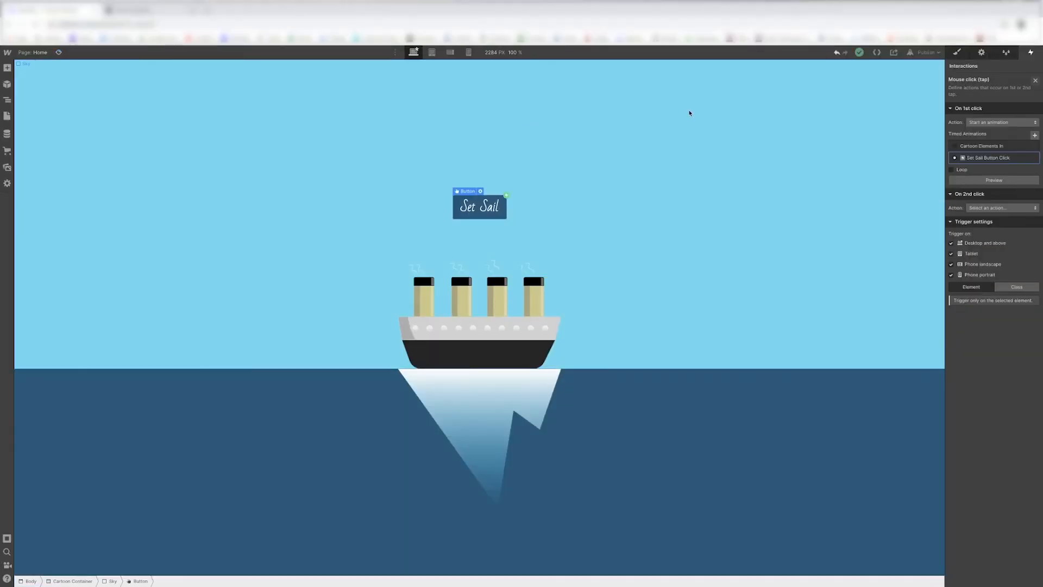
Step: Publish the site to titanic-website.webflow.io, open the live page and trigger its Set Sail animation
{"action": "left_click", "coordinate": [925, 52]}
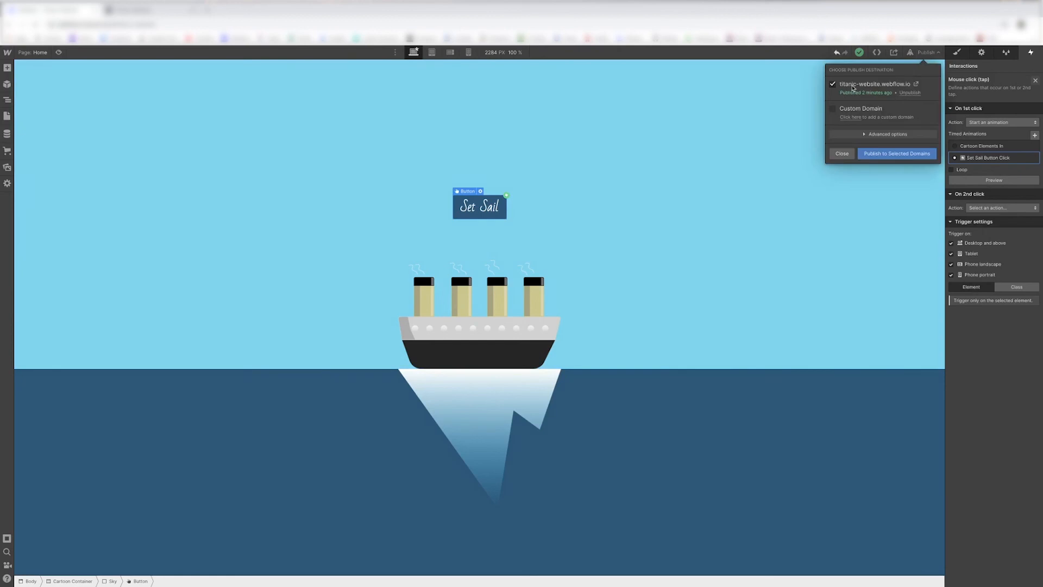
{"action": "left_click", "coordinate": [893, 156]}
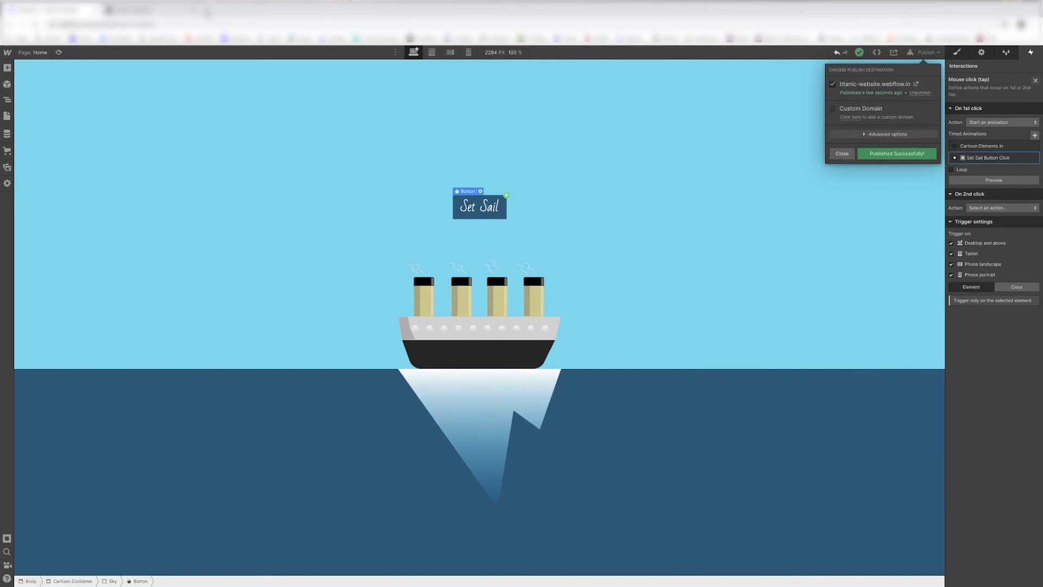
{"action": "left_click", "coordinate": [916, 85]}
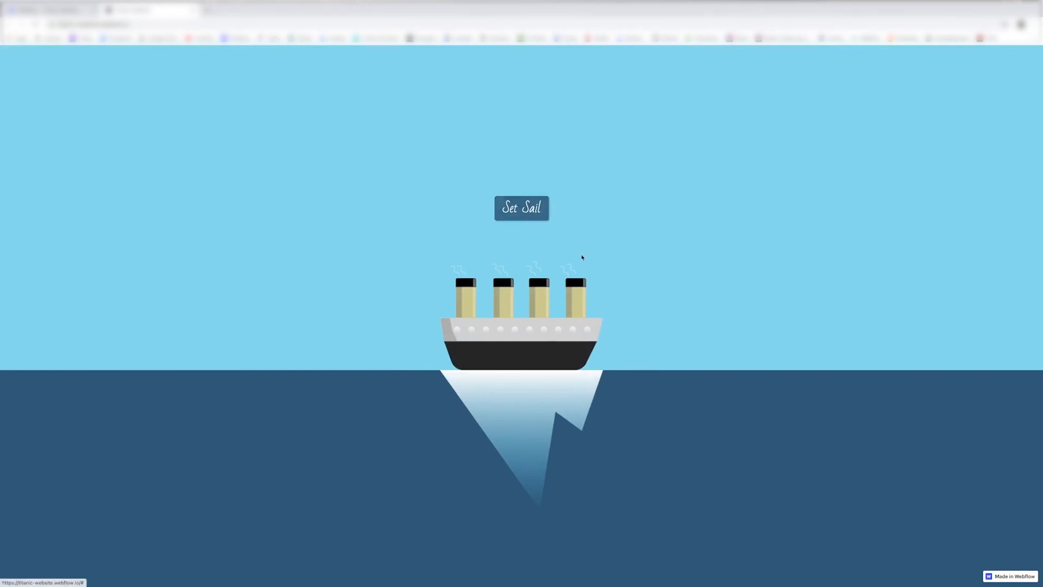
{"action": "left_click", "coordinate": [525, 215]}
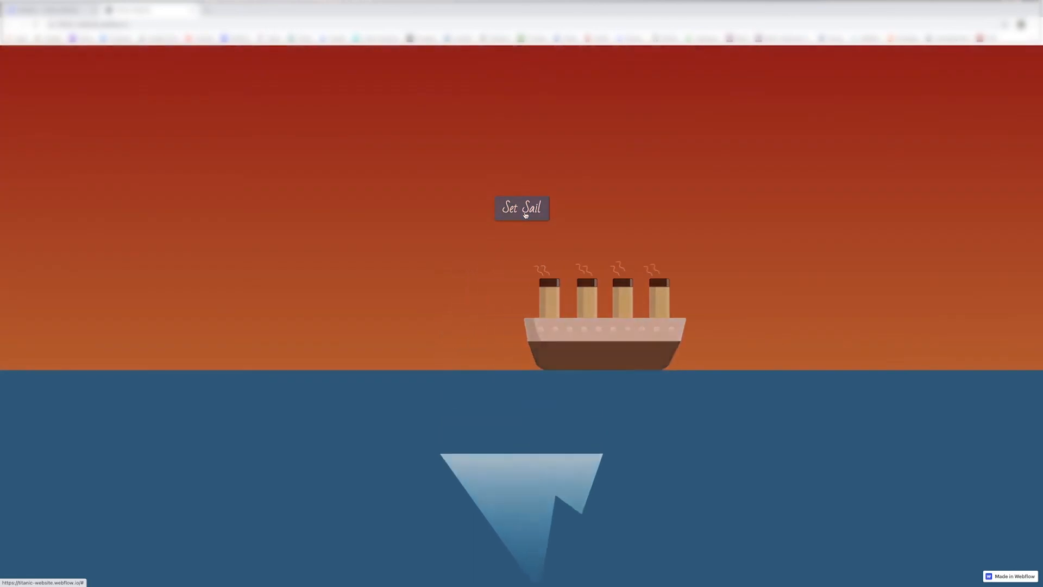